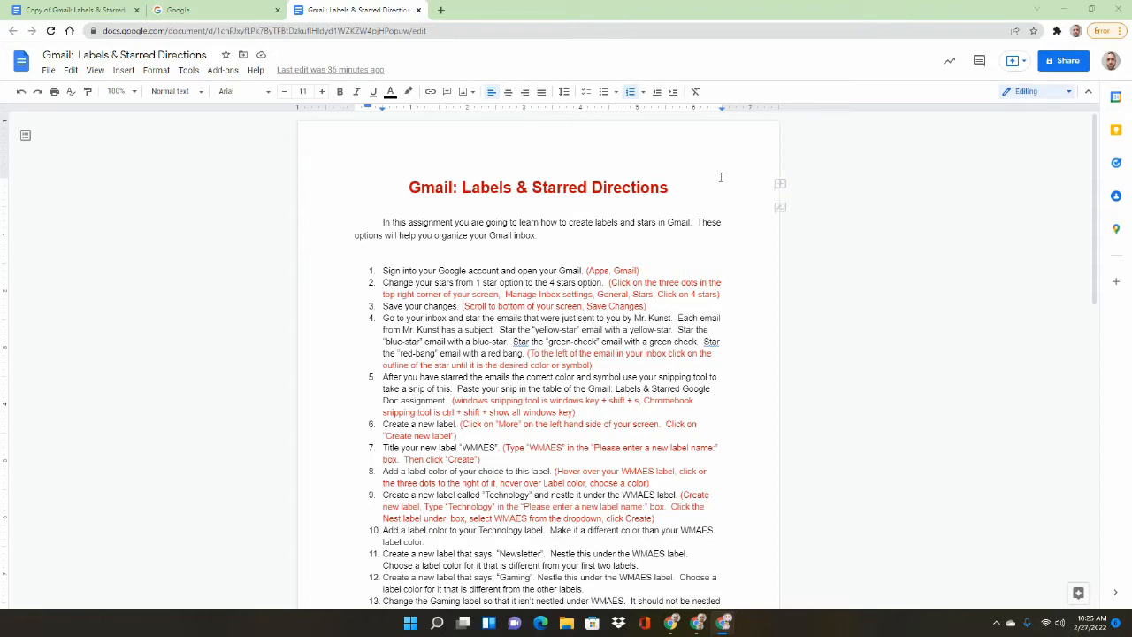
Step: Look over the assignment table and the directions document, and open the Gmail inbox from the Google homepage
{"action": "left_click", "coordinate": [99, 11]}
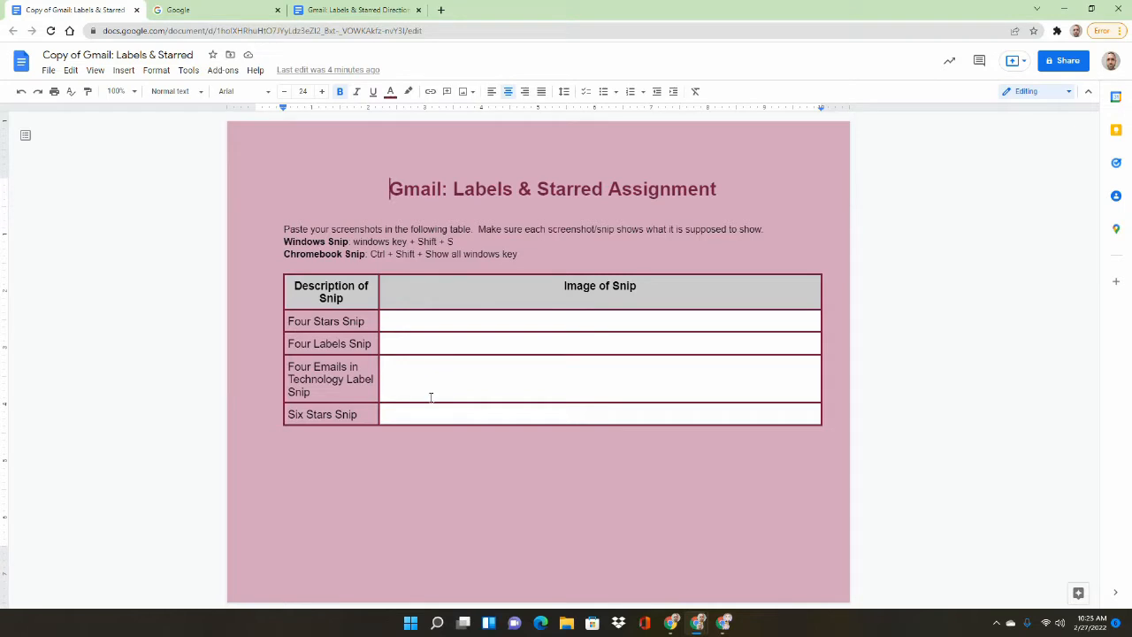
{"action": "left_click", "coordinate": [327, 10]}
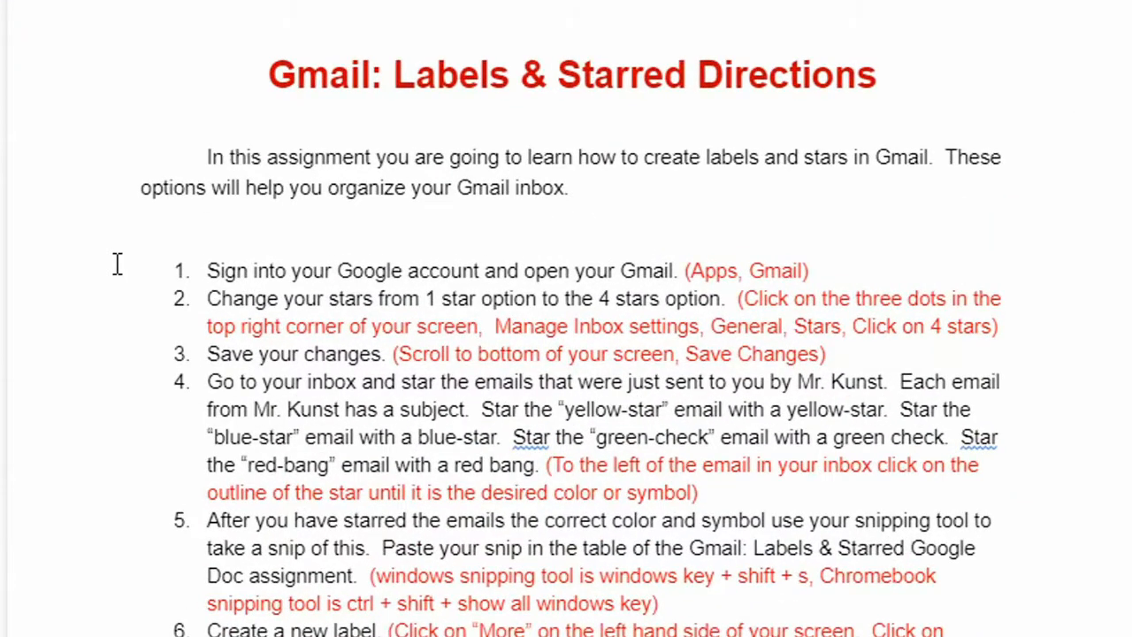
{"action": "left_click", "coordinate": [224, 12]}
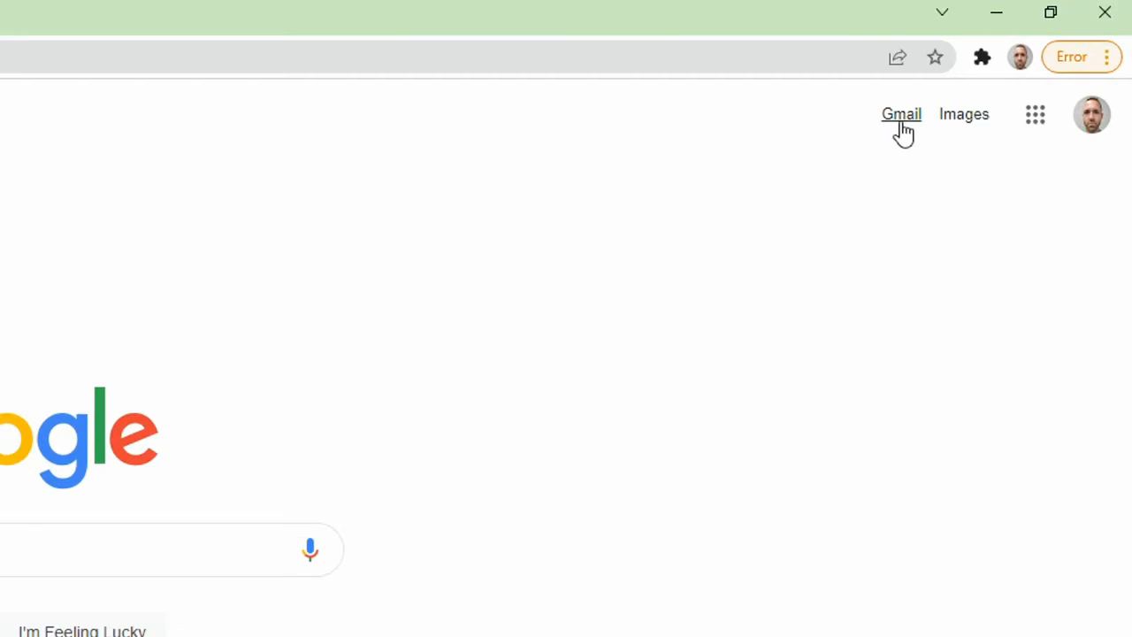
{"action": "left_click", "coordinate": [1036, 122]}
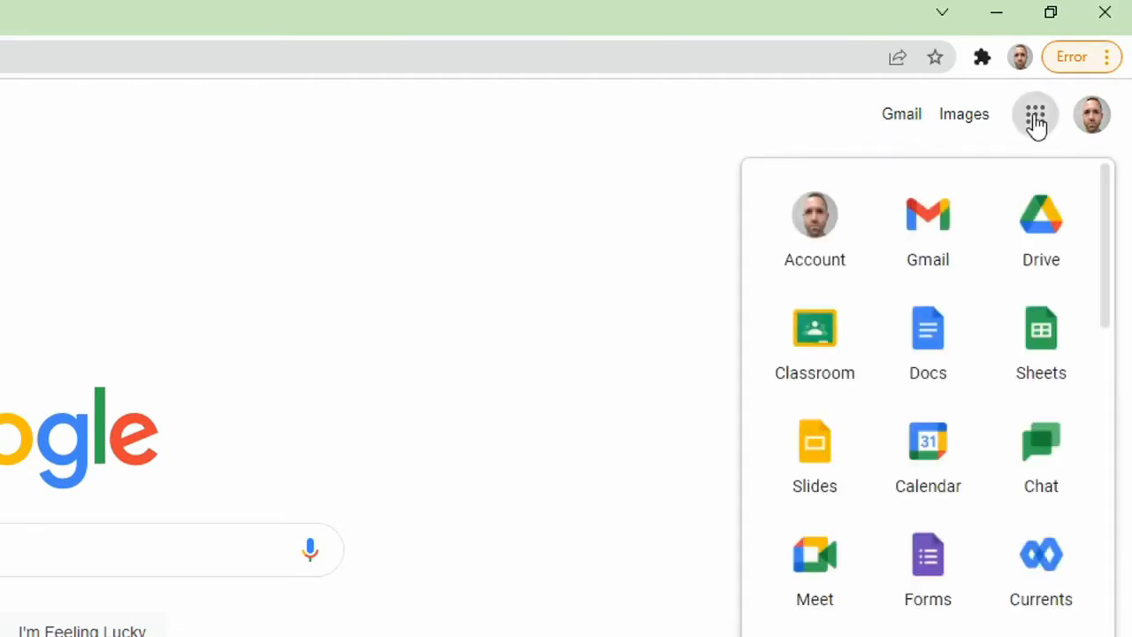
{"action": "left_click", "coordinate": [933, 223]}
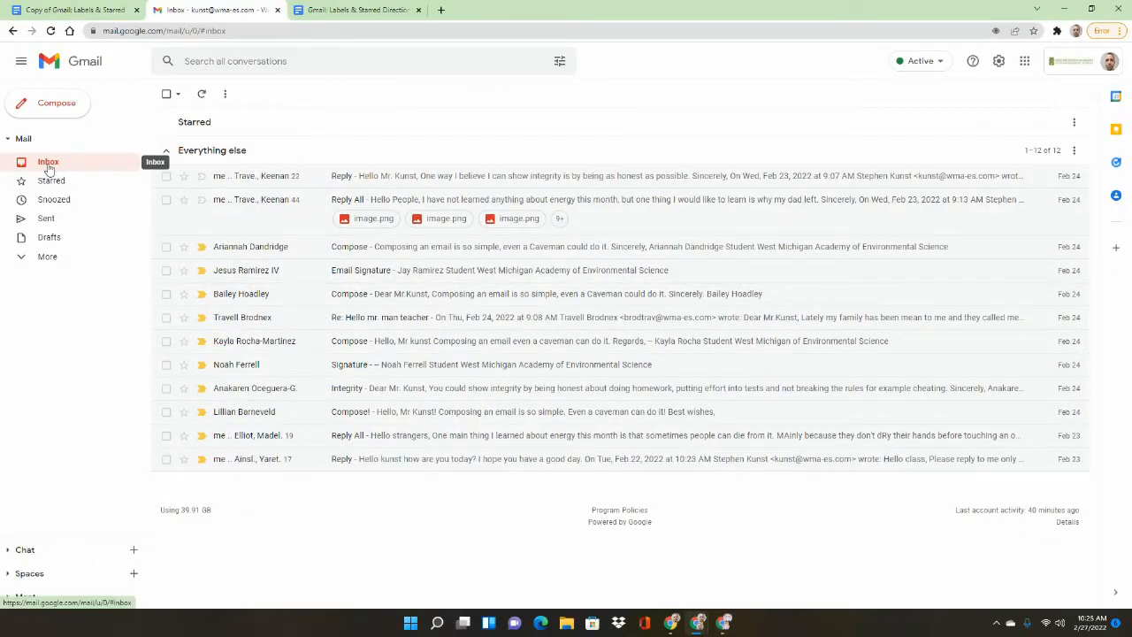
Step: Check the directions and open Gmail's General settings at the Stars section
{"action": "left_click", "coordinate": [372, 12]}
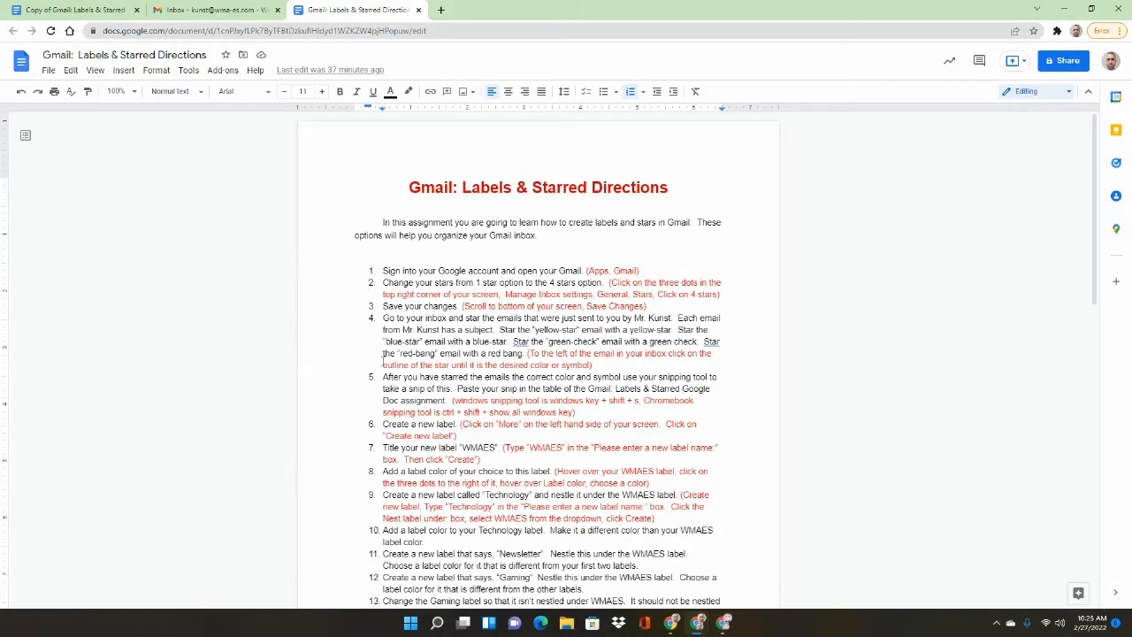
{"action": "left_click", "coordinate": [200, 10]}
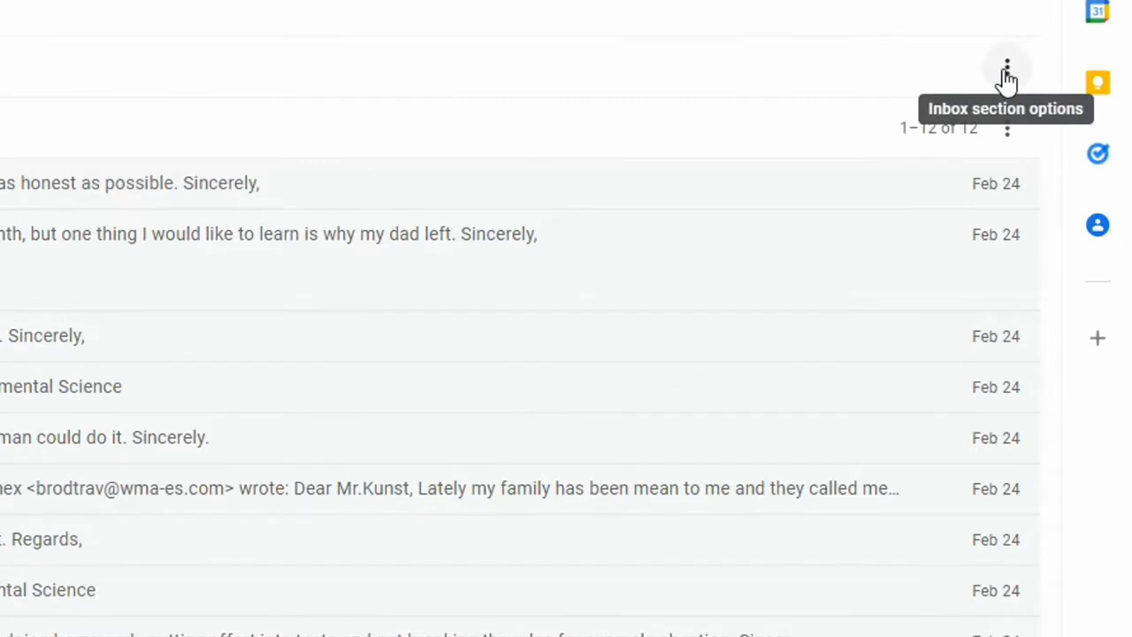
{"action": "left_click", "coordinate": [1007, 71]}
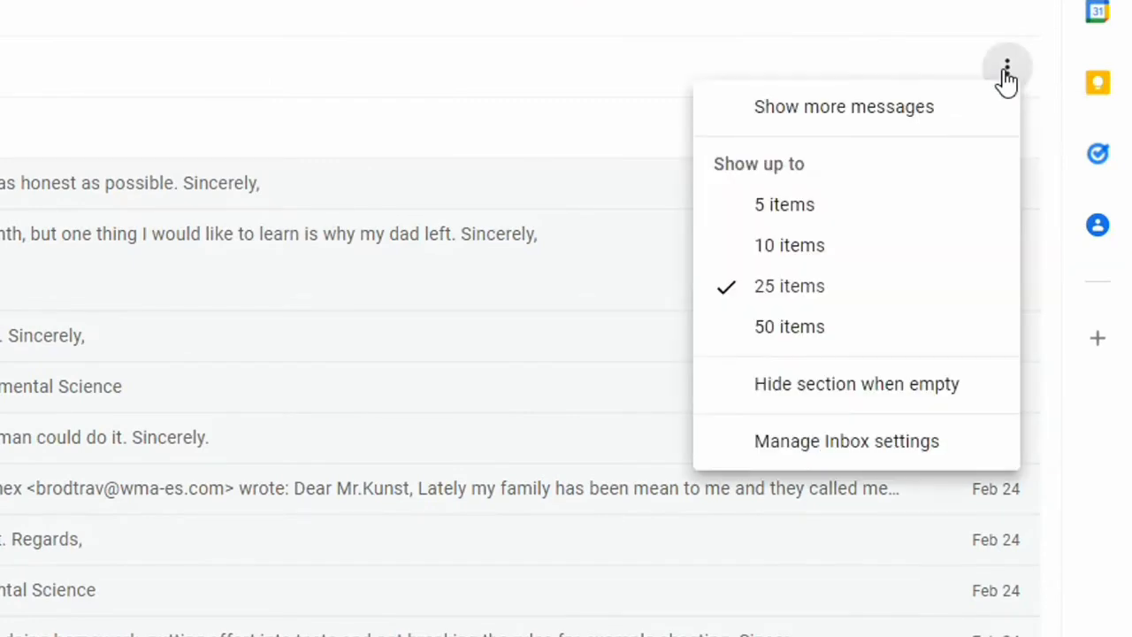
{"action": "left_click", "coordinate": [878, 443]}
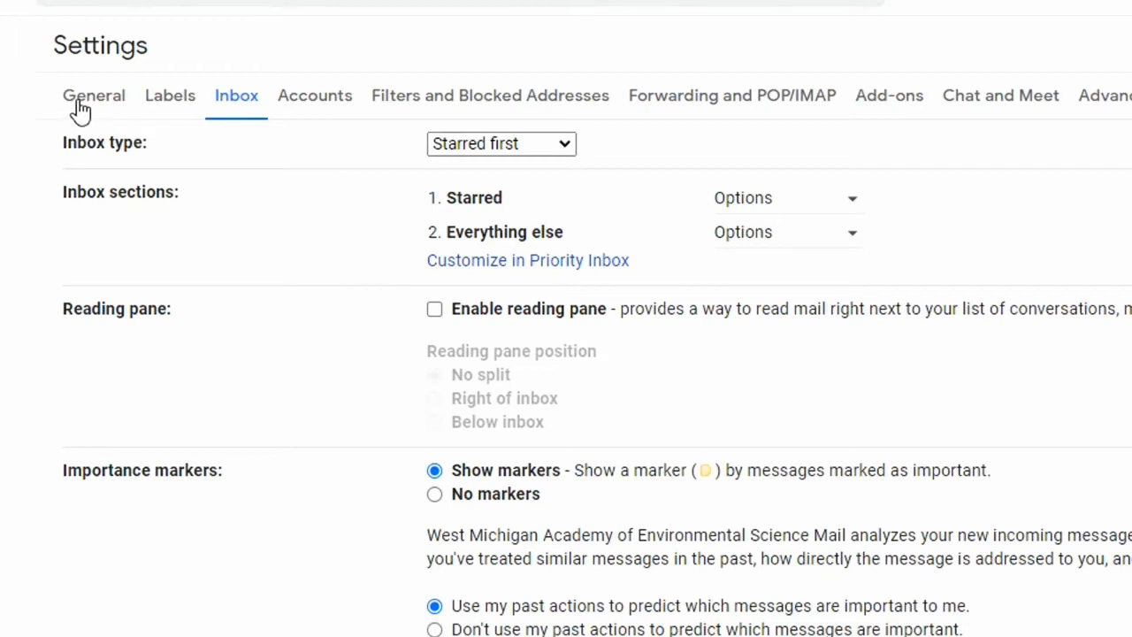
{"action": "left_click", "coordinate": [84, 97]}
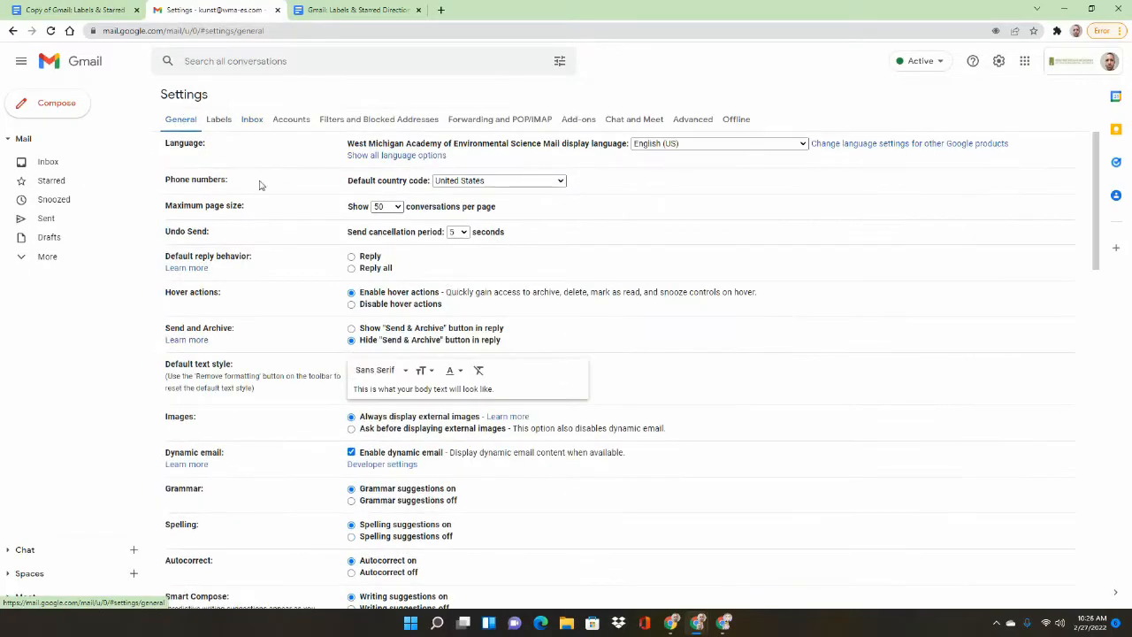
{"action": "scroll", "coordinate": [295, 200], "scroll_direction": "down", "scroll_amount": 4}
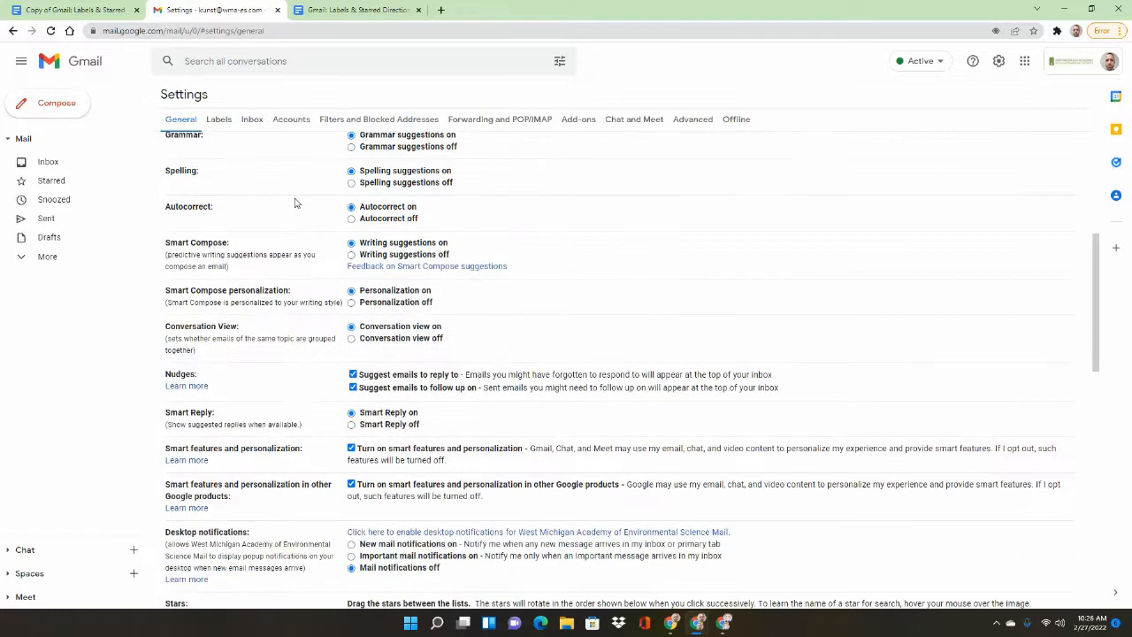
{"action": "scroll", "coordinate": [297, 203], "scroll_direction": "down", "scroll_amount": 4}
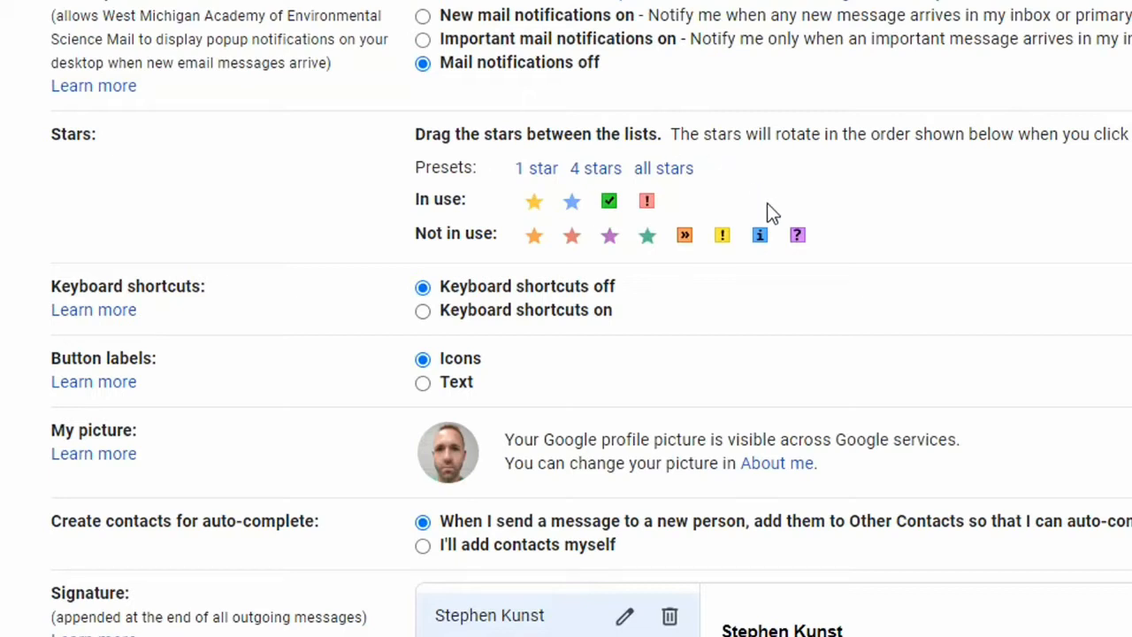
Step: Try out the star settings: add the red bang and green star to the 1 star set, reset it, and choose the 4 stars preset
{"action": "left_click", "coordinate": [536, 168]}
{"action": "left_click_drag", "start_coordinate": [717, 241], "coordinate": [629, 204]}
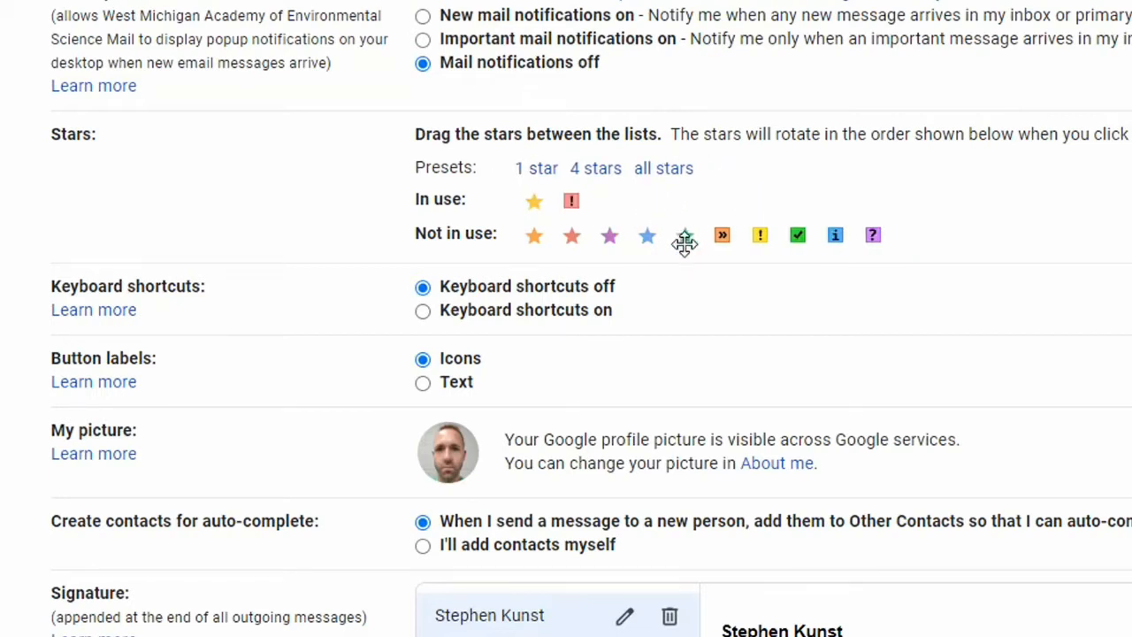
{"action": "left_click_drag", "start_coordinate": [684, 243], "coordinate": [625, 209]}
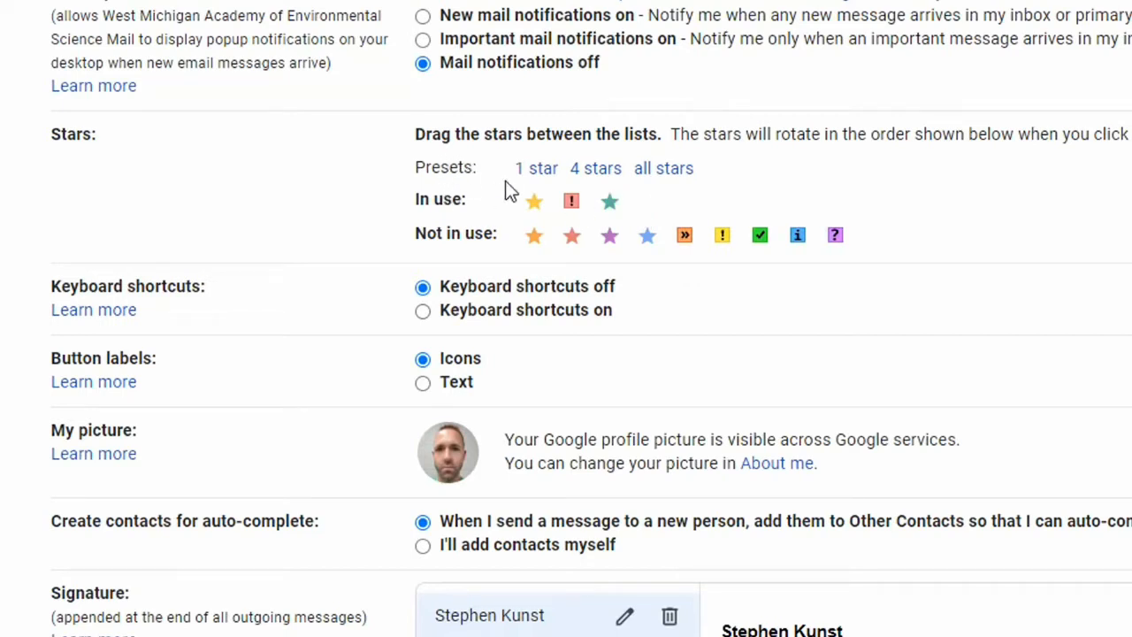
{"action": "left_click", "coordinate": [534, 168]}
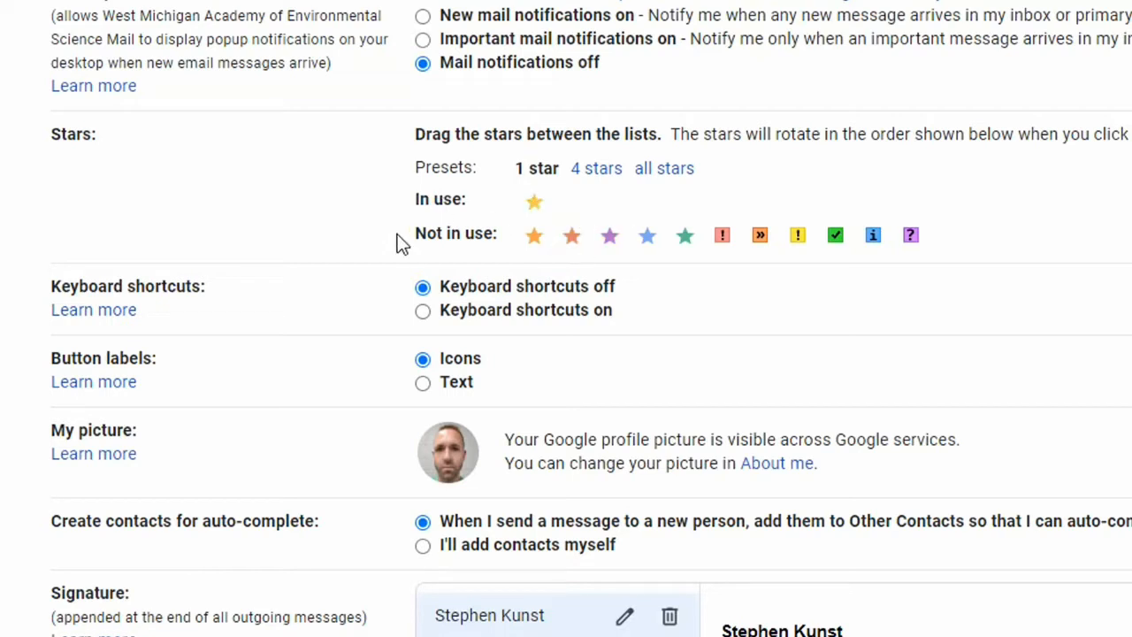
{"action": "left_click", "coordinate": [596, 170]}
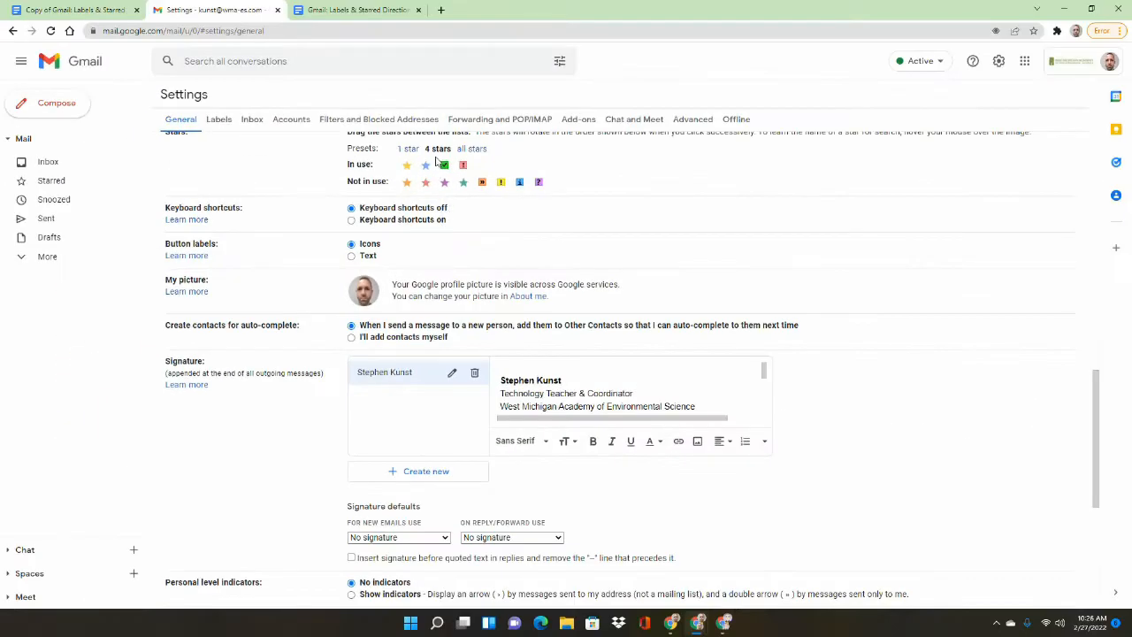
Step: Return the star setting to the 1 star preset and save the settings
{"action": "scroll", "coordinate": [566, 245], "scroll_direction": "down", "scroll_amount": 4}
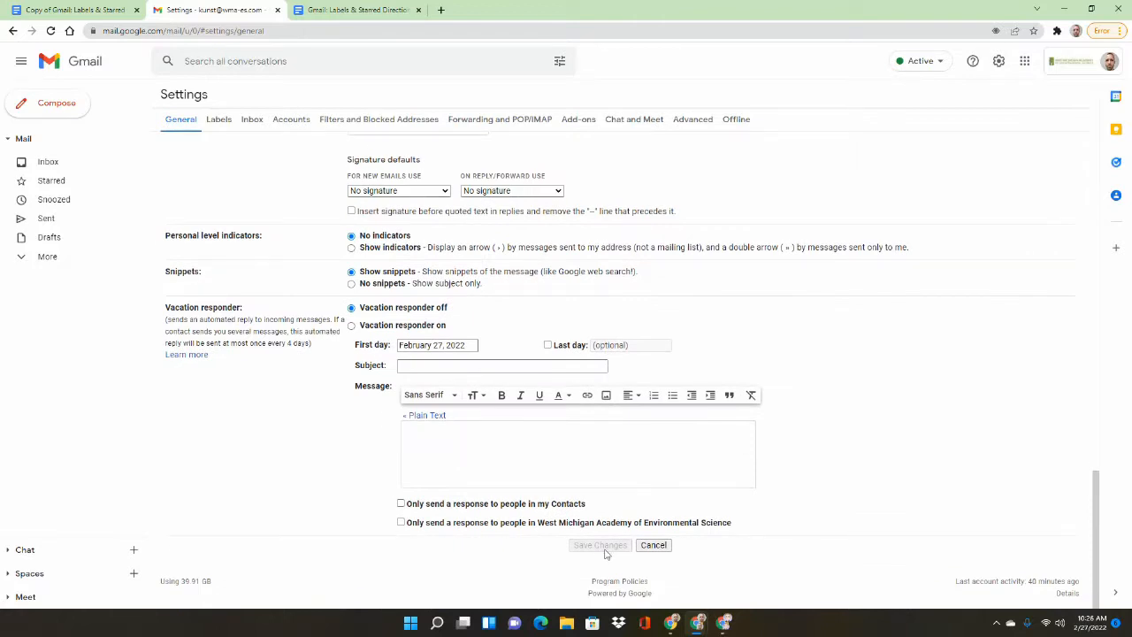
{"action": "scroll", "coordinate": [599, 458], "scroll_direction": "up", "scroll_amount": 6}
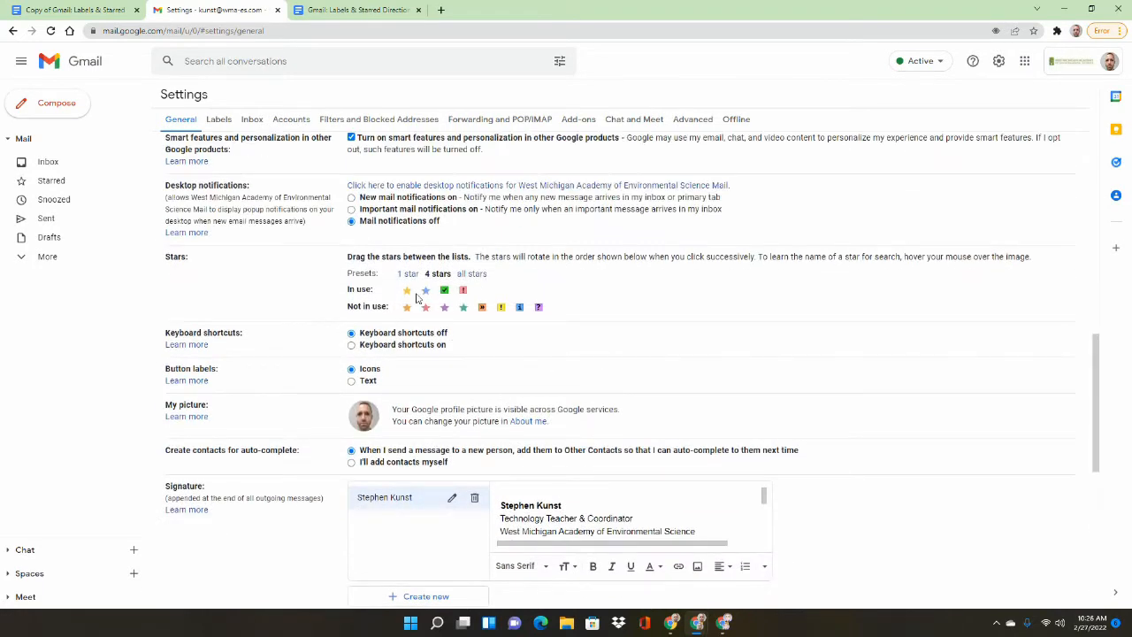
{"action": "scroll", "coordinate": [567, 457], "scroll_direction": "down", "scroll_amount": 6}
{"action": "left_click", "coordinate": [598, 545]}
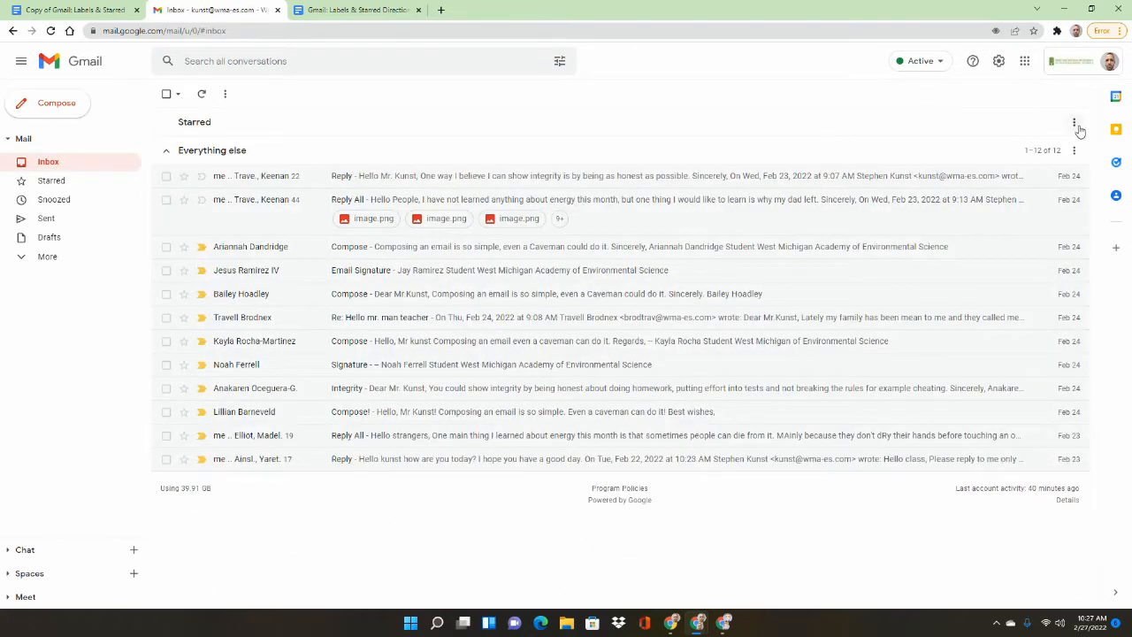
Step: Apply the 4 stars preset in Gmail's General settings and save the changes
{"action": "left_click", "coordinate": [1074, 123]}
{"action": "left_click", "coordinate": [1002, 301]}
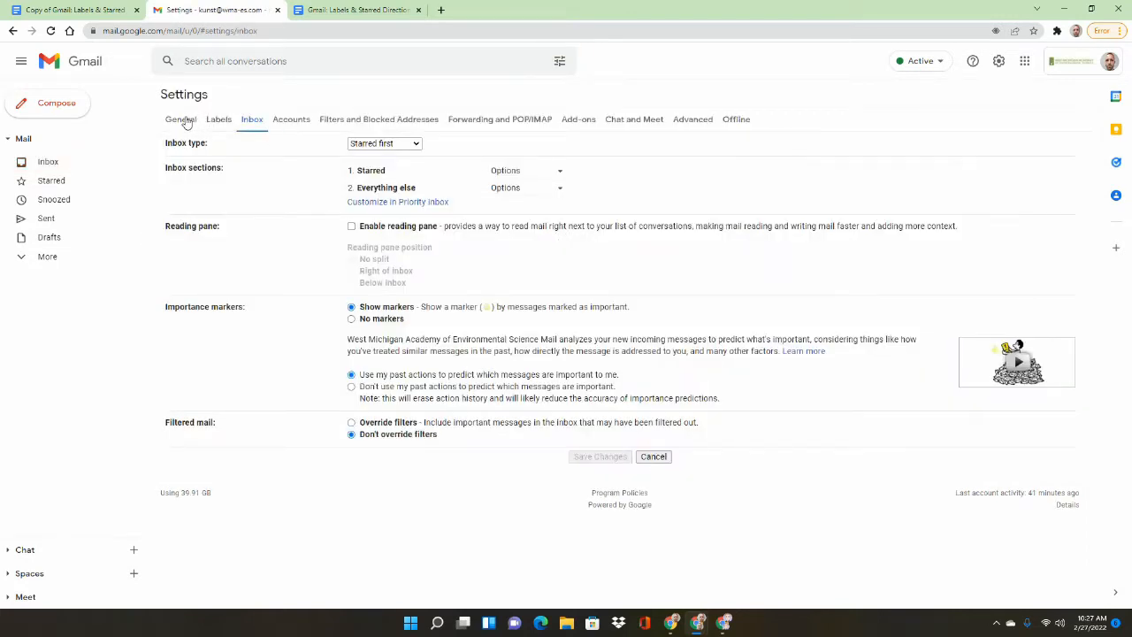
{"action": "left_click", "coordinate": [186, 123]}
{"action": "scroll", "coordinate": [341, 283], "scroll_direction": "down", "scroll_amount": 12}
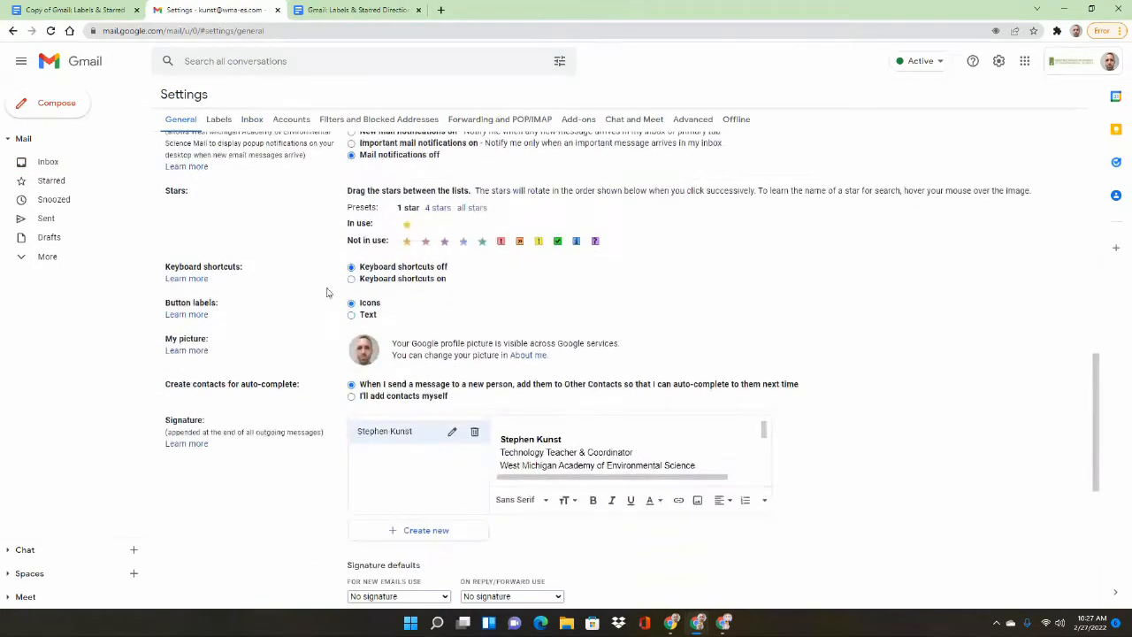
{"action": "left_click", "coordinate": [438, 207]}
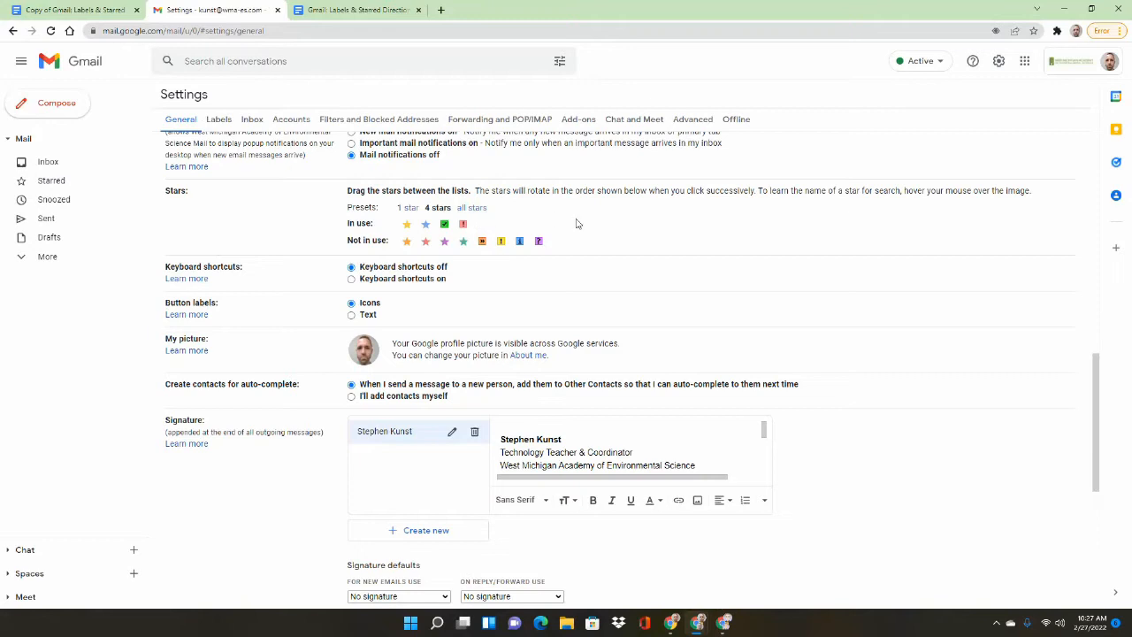
{"action": "scroll", "coordinate": [571, 222], "scroll_direction": "down", "scroll_amount": 5}
{"action": "left_click", "coordinate": [599, 545]}
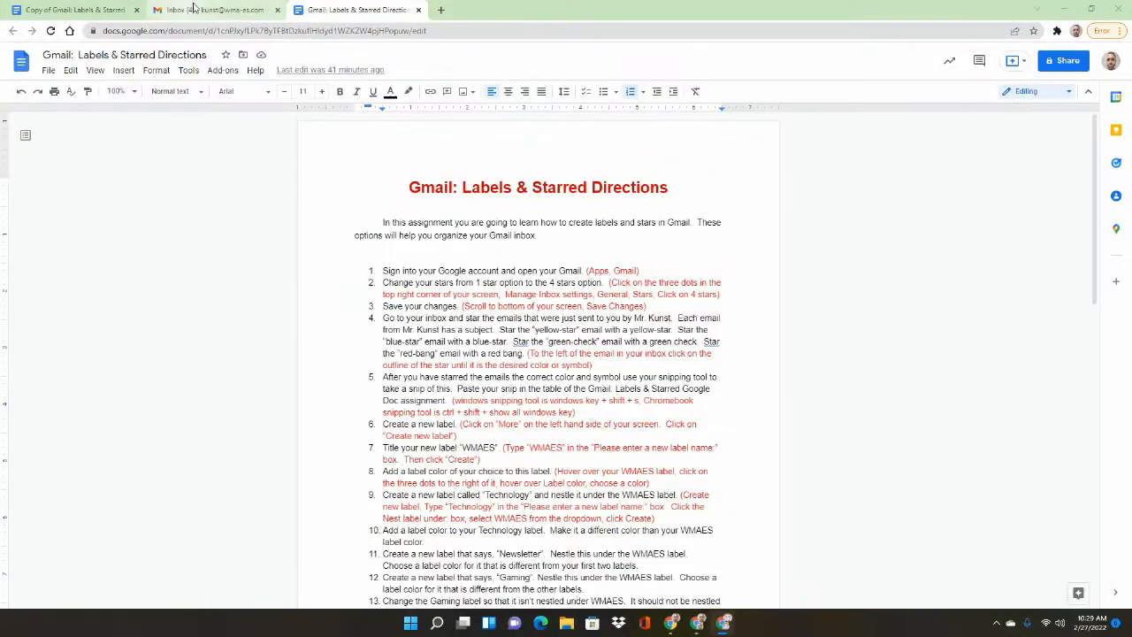
Step: In the Gmail inbox, mark the Yellow Star email with a yellow star and the Blue Star email with a blue star
{"action": "left_click", "coordinate": [195, 9]}
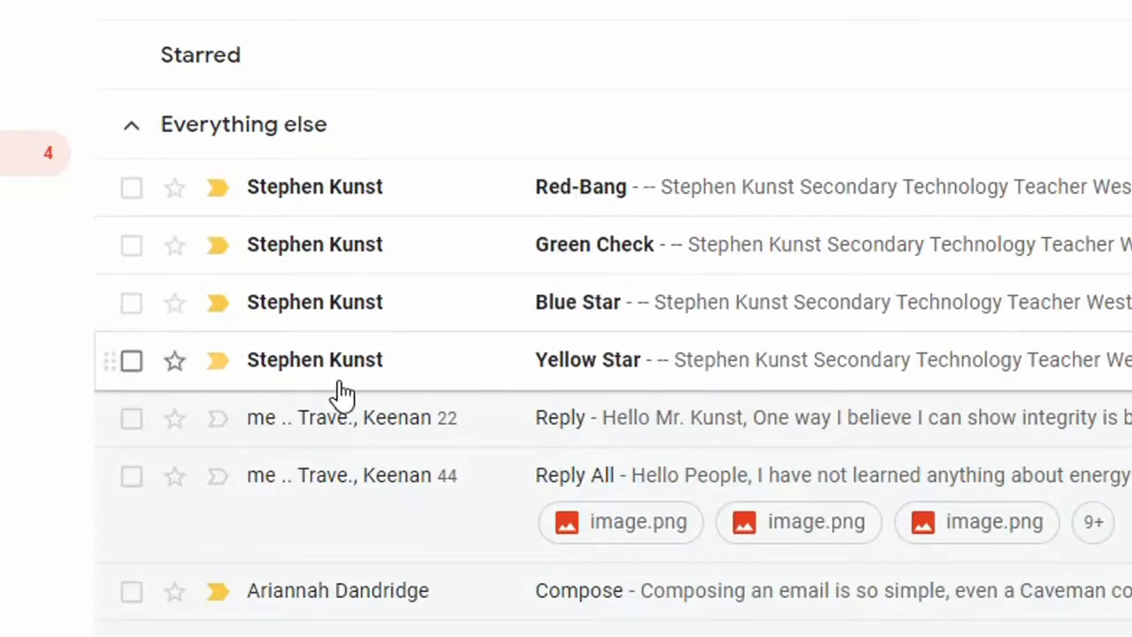
{"action": "left_click", "coordinate": [176, 365]}
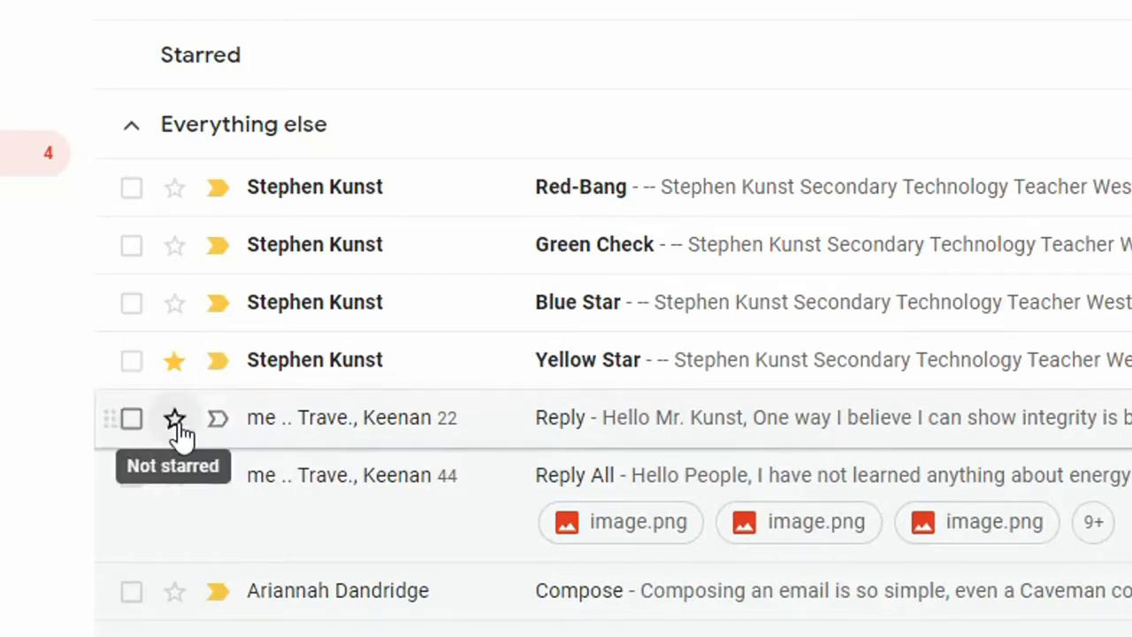
{"action": "left_click", "coordinate": [175, 305]}
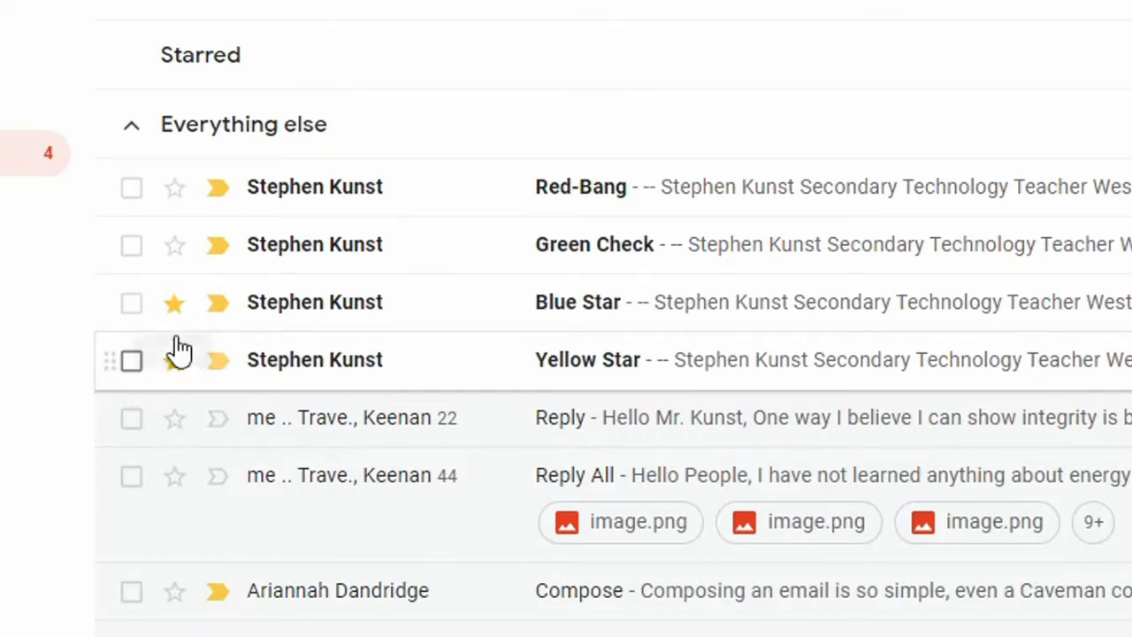
{"action": "left_click", "coordinate": [174, 306]}
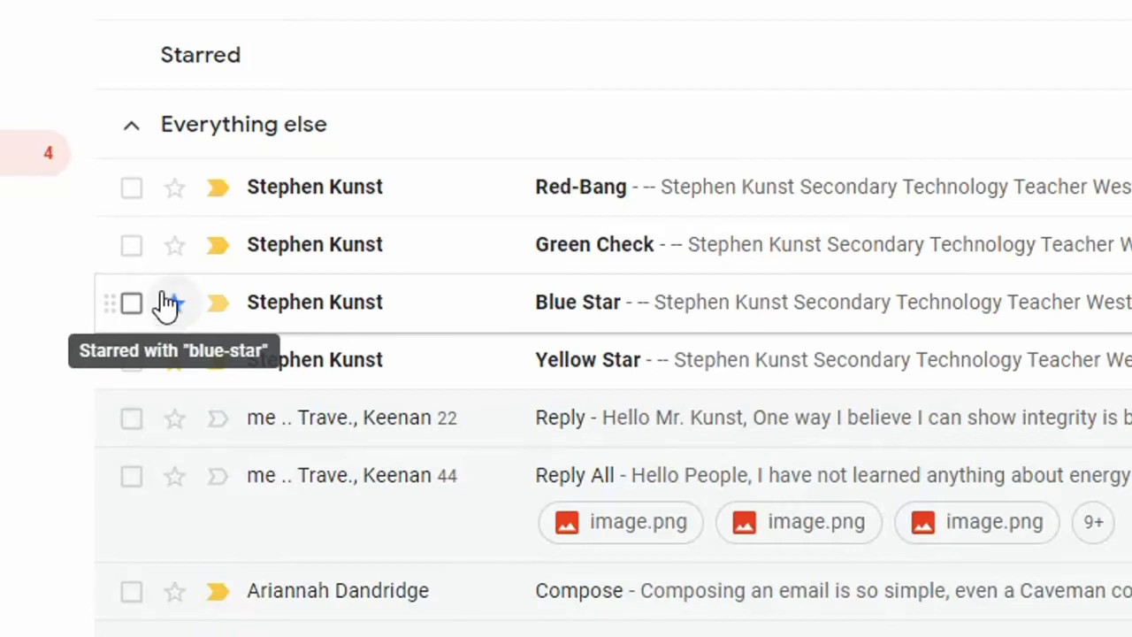
Step: Mark the Green Check email with a green check and the Red-Bang email with a red bang
{"action": "left_click", "coordinate": [175, 248]}
{"action": "left_click", "coordinate": [177, 249]}
{"action": "left_click", "coordinate": [177, 249]}
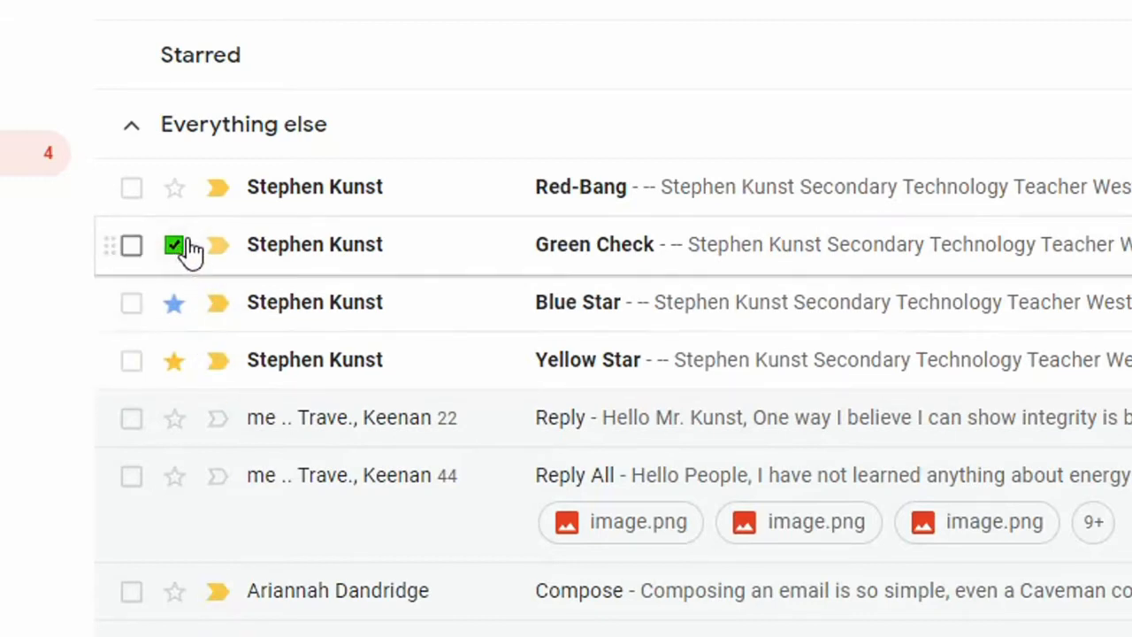
{"action": "left_click", "coordinate": [175, 196]}
{"action": "left_click", "coordinate": [173, 198]}
{"action": "left_click", "coordinate": [173, 198]}
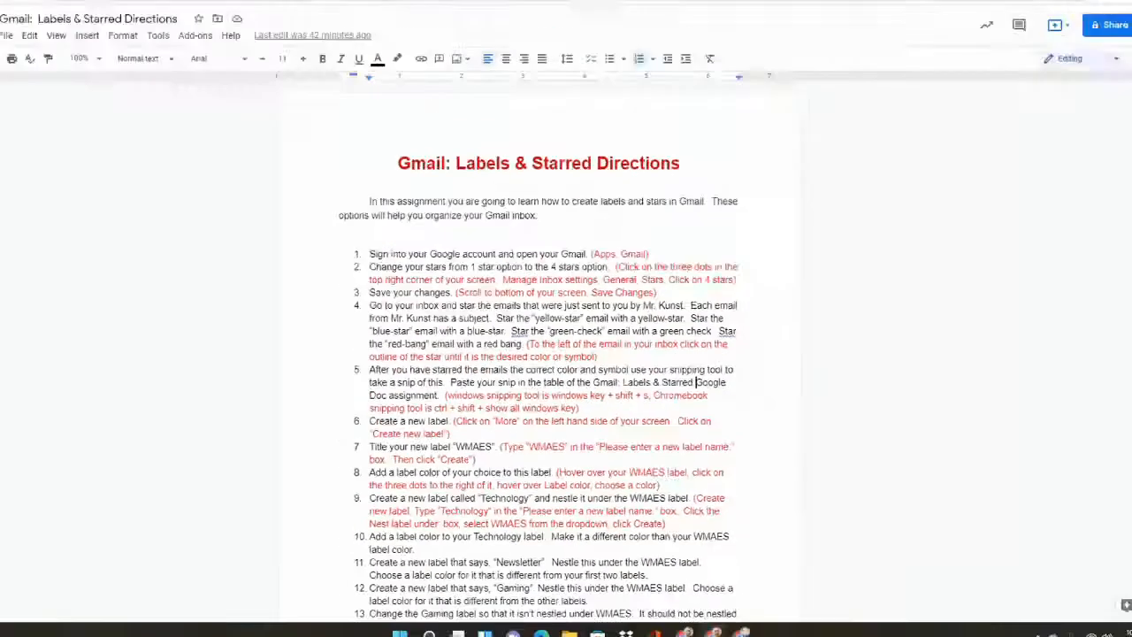
Step: Take a screen snip of the four starred emails in the Gmail inbox, including their symbols and subjects
{"action": "left_click", "coordinate": [228, 11]}
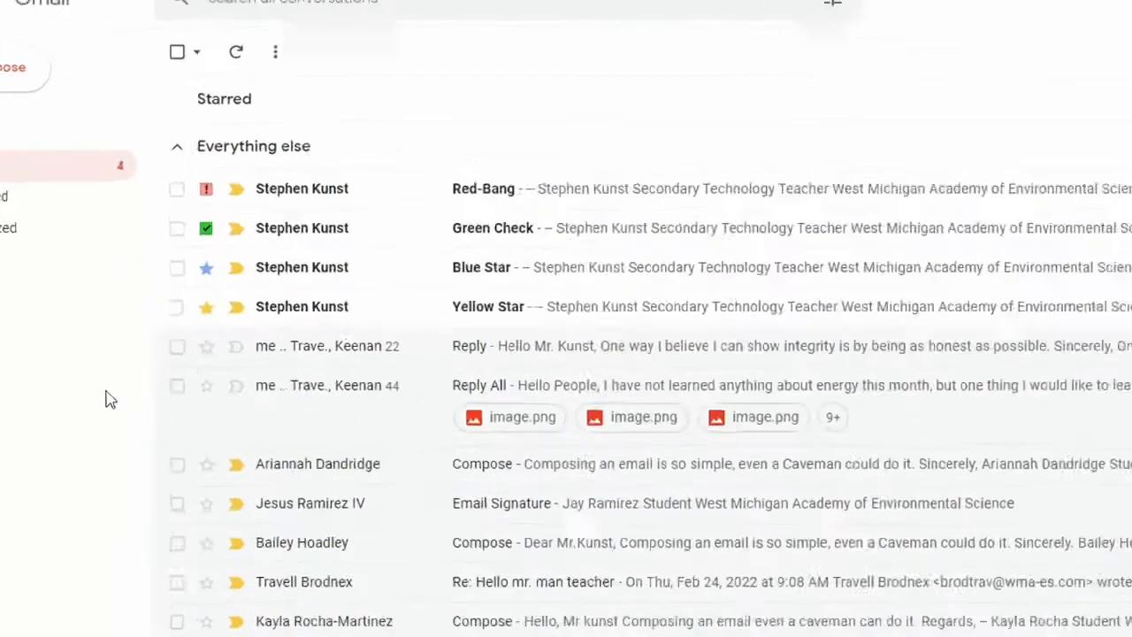
{"action": "key", "text": "super+shift+s"}
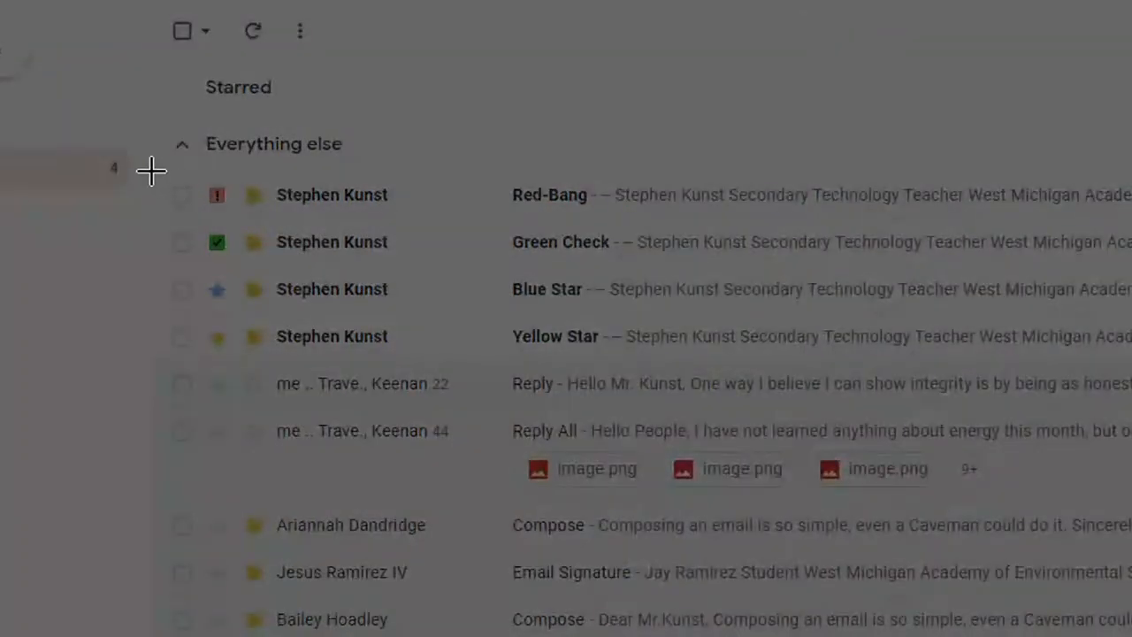
{"action": "left_click_drag", "start_coordinate": [151, 170], "coordinate": [639, 363]}
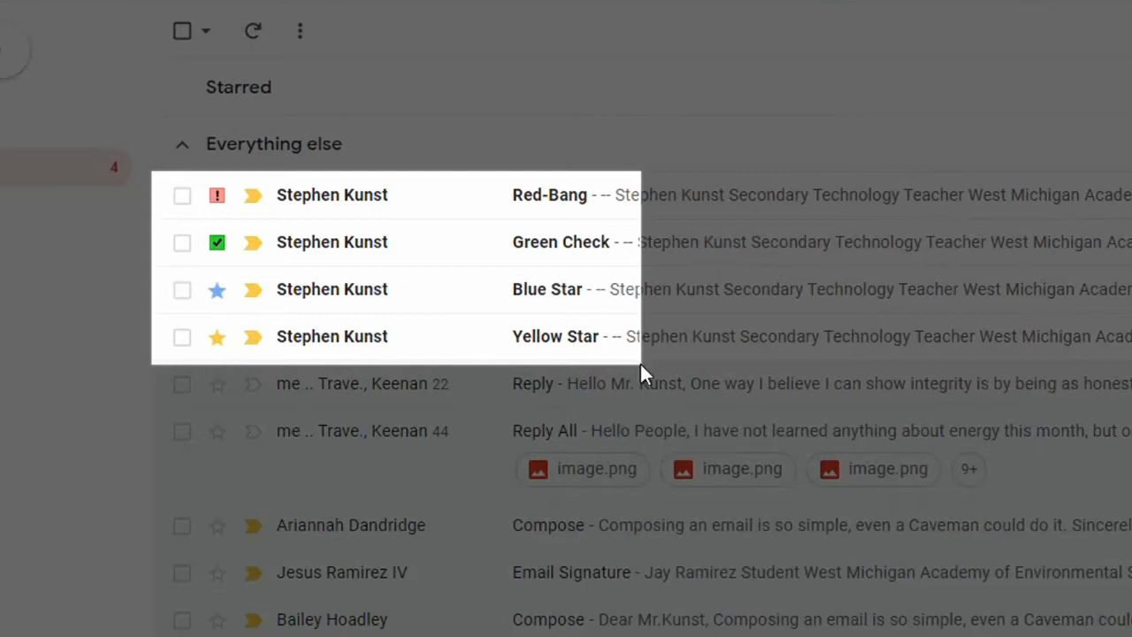
{"action": "left_click_drag", "start_coordinate": [639, 362], "coordinate": [640, 362]}
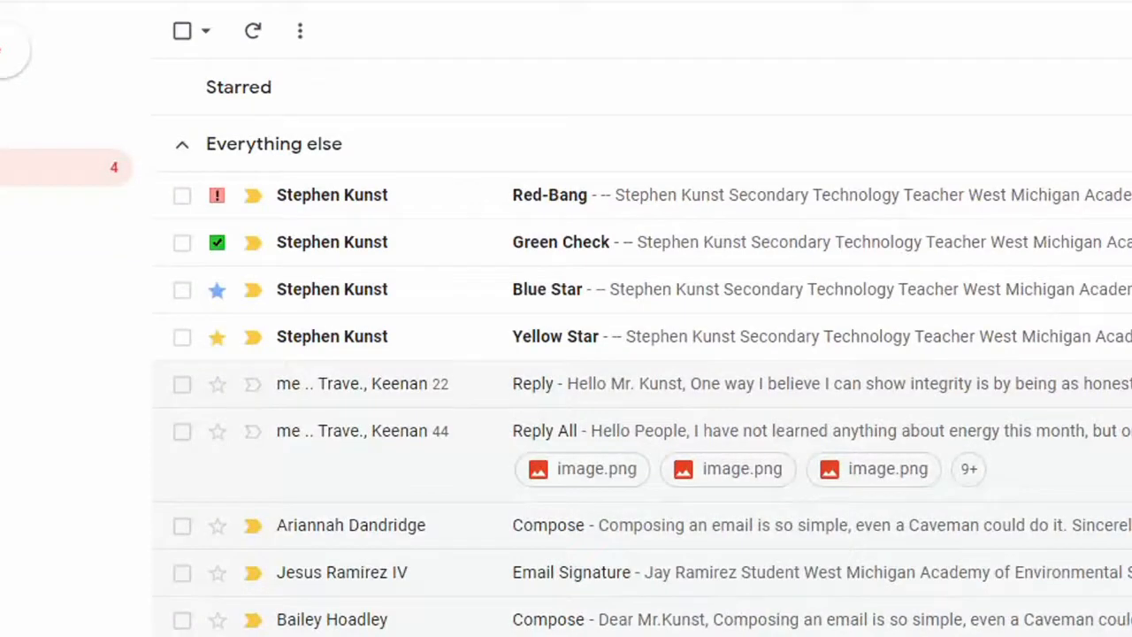
Step: Paste the snip into the image cell of the Four Stars Snip row in the assignment document
{"action": "left_click", "coordinate": [92, 11]}
{"action": "left_click", "coordinate": [424, 322]}
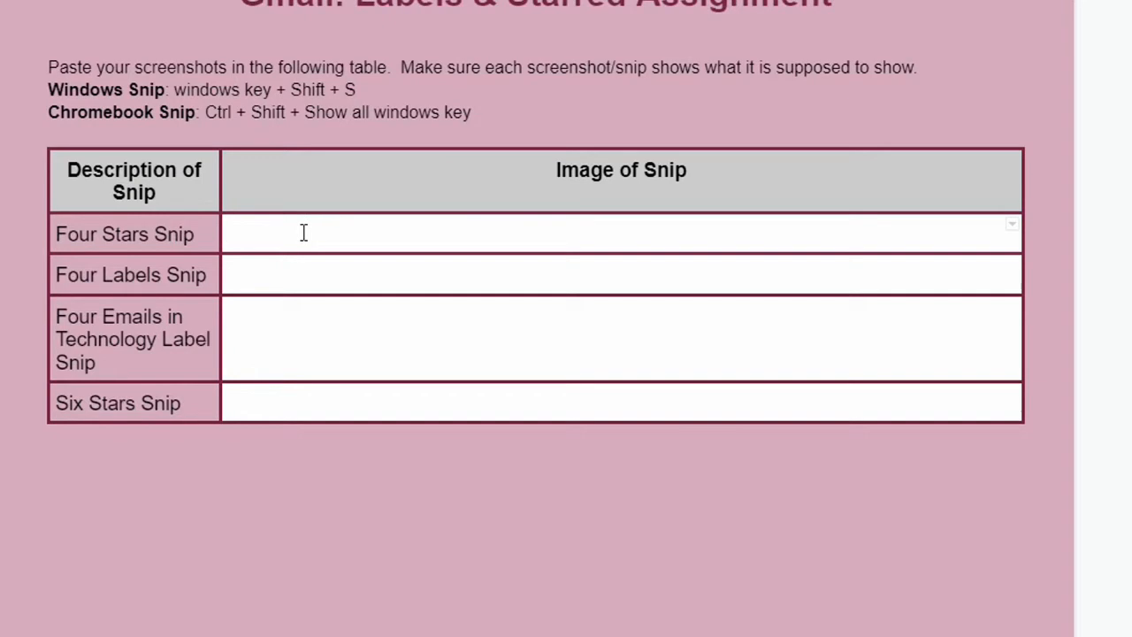
{"action": "key", "text": "ctrl+v"}
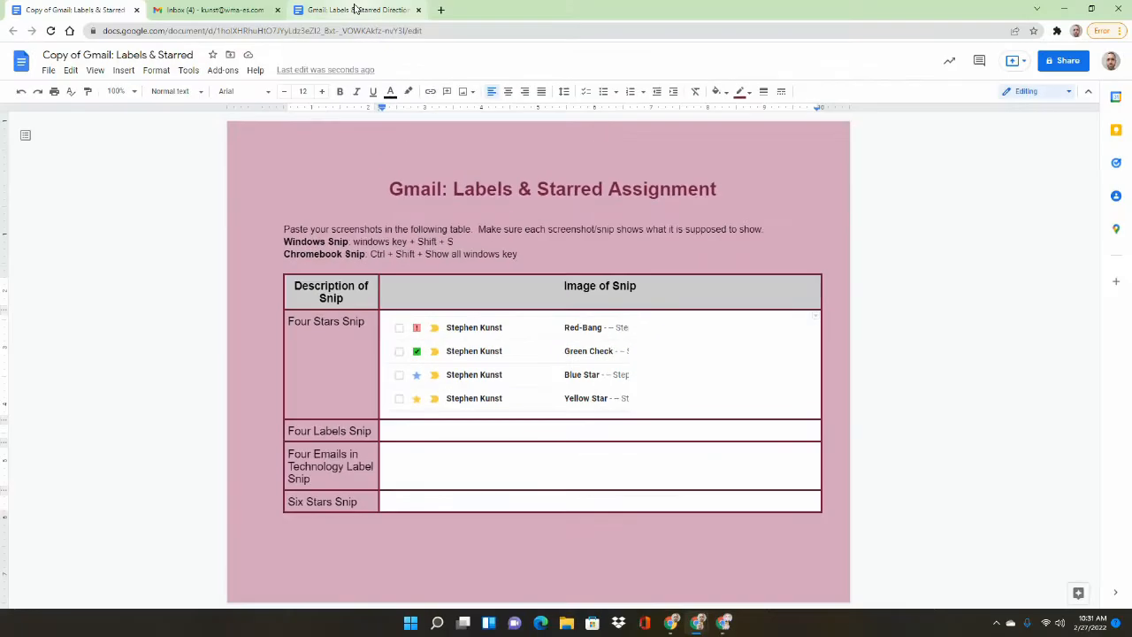
Step: Review the label instructions in the directions document, and create a new label named WMAES in Gmail
{"action": "left_click", "coordinate": [355, 9]}
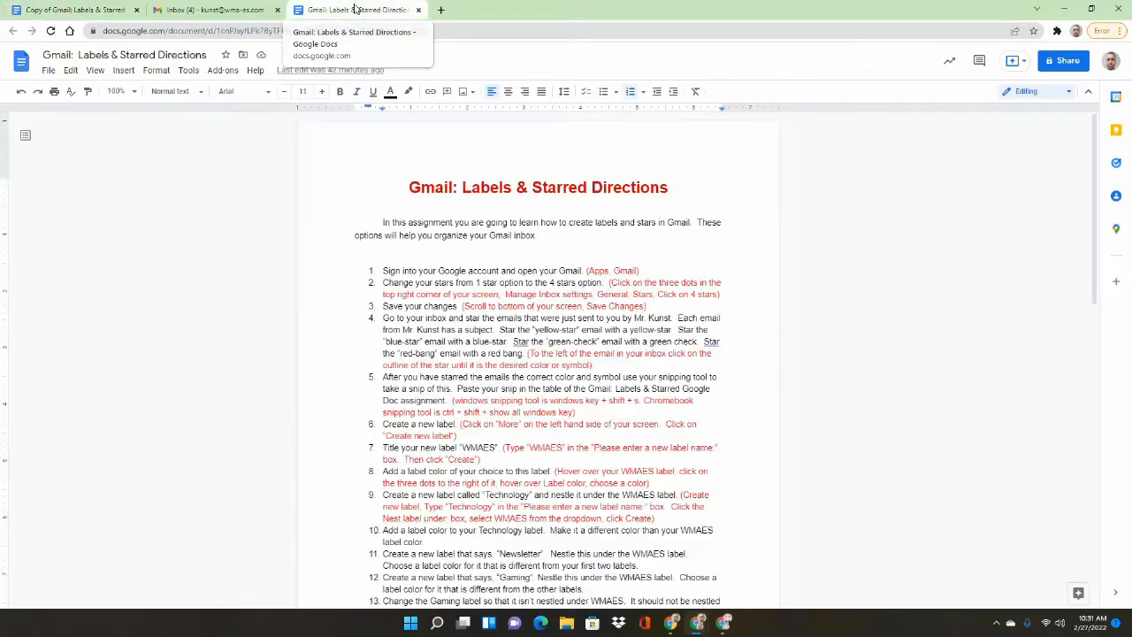
{"action": "scroll", "coordinate": [429, 370], "scroll_direction": "down", "scroll_amount": 1}
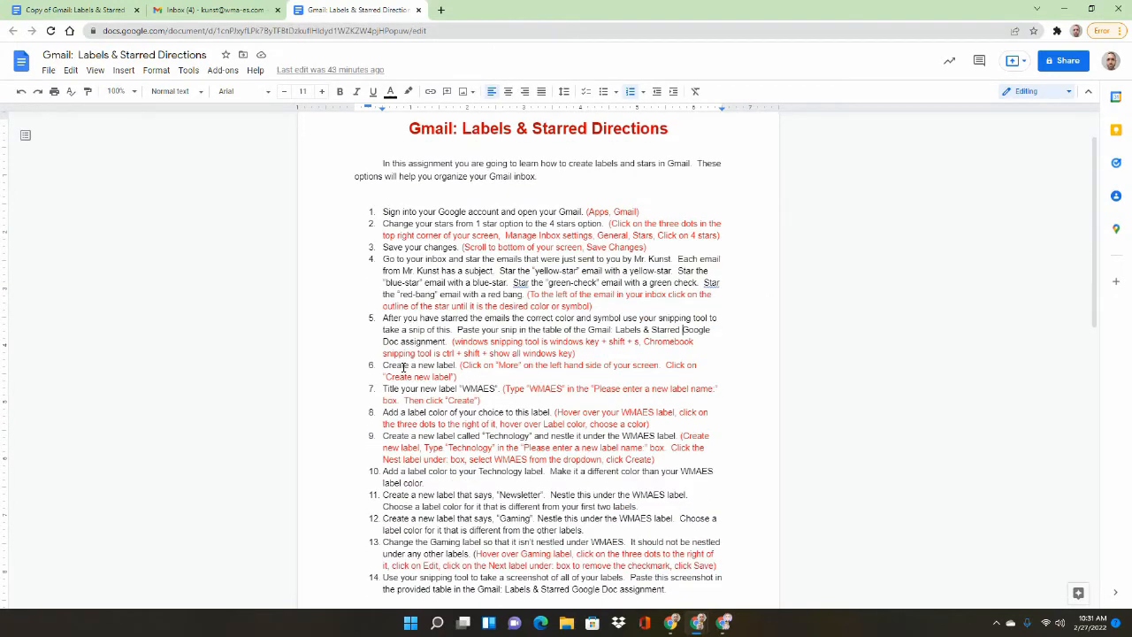
{"action": "scroll", "coordinate": [440, 354], "scroll_direction": "down", "scroll_amount": 2}
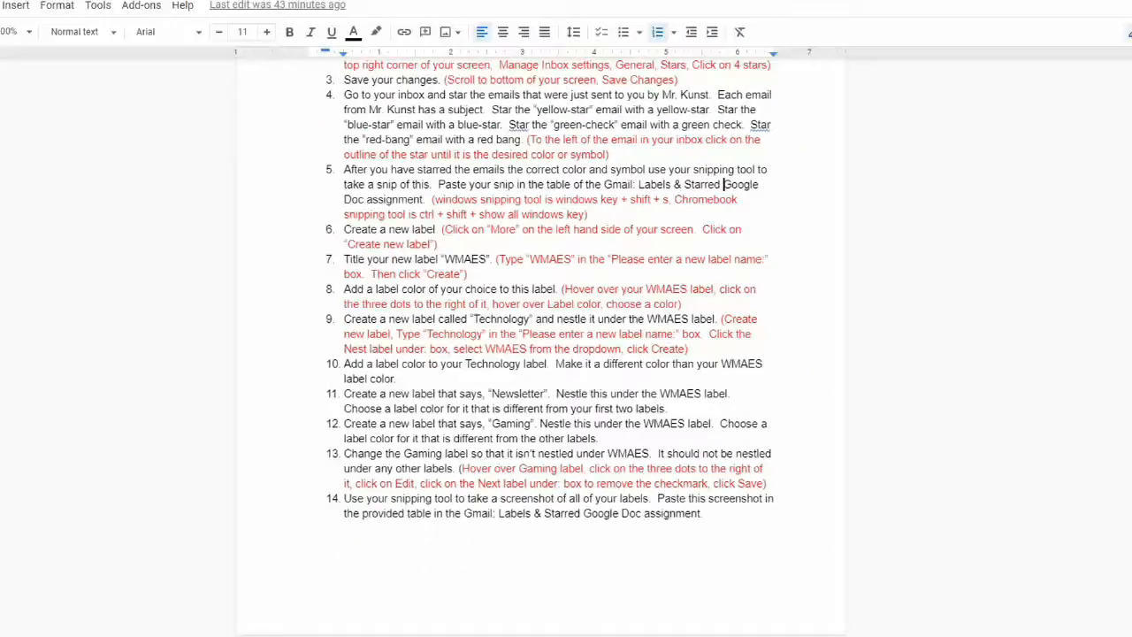
{"action": "left_click", "coordinate": [230, 9]}
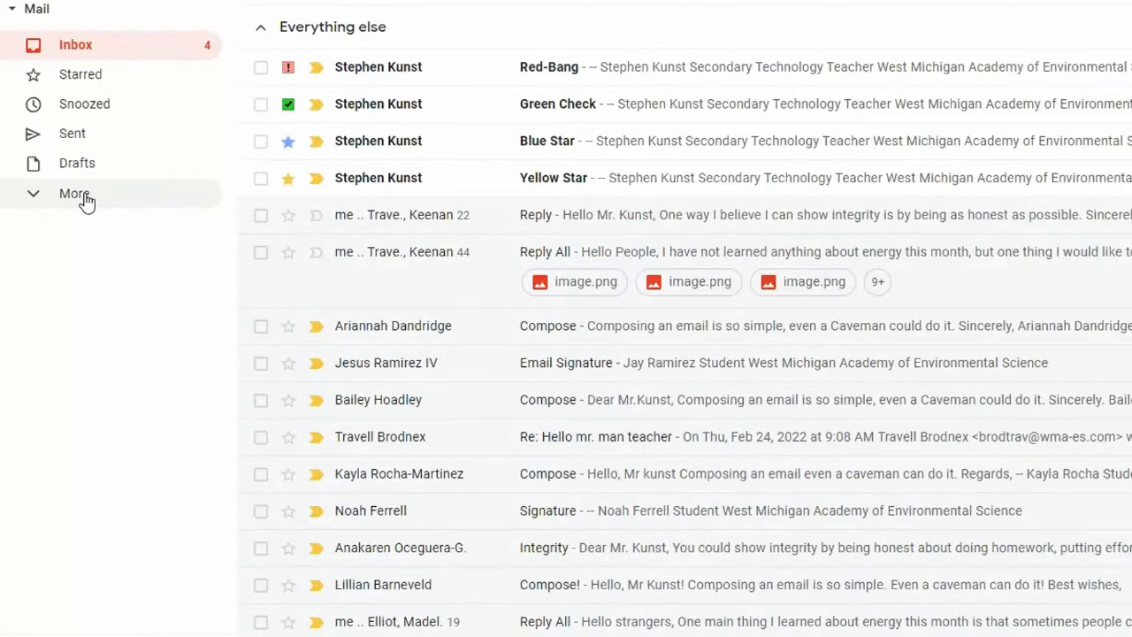
{"action": "left_click", "coordinate": [86, 202]}
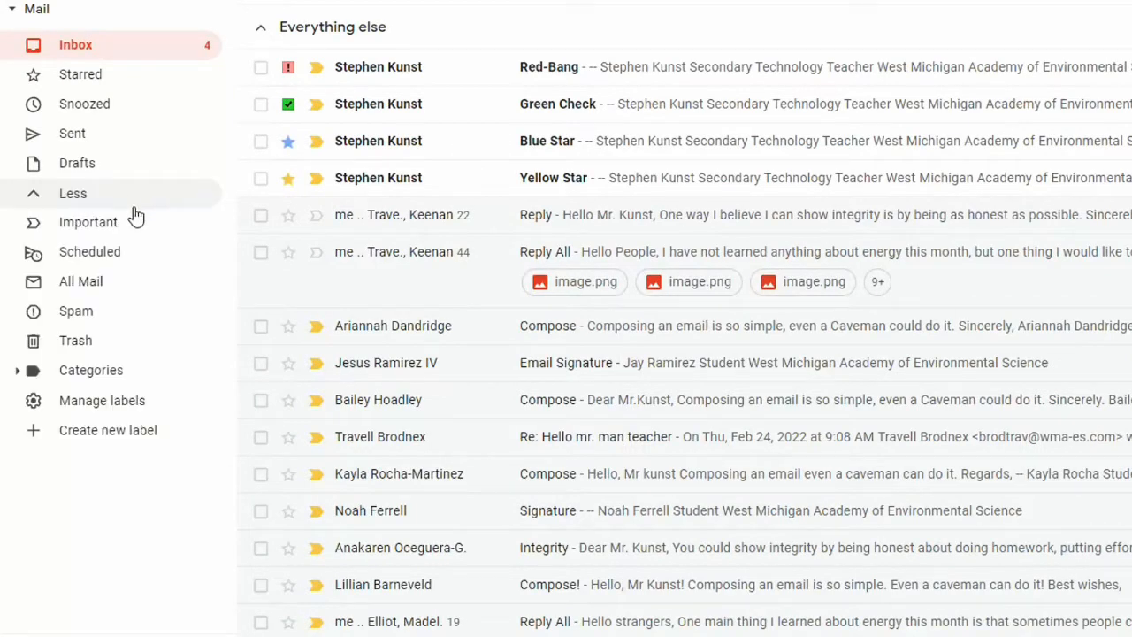
{"action": "left_click", "coordinate": [115, 438]}
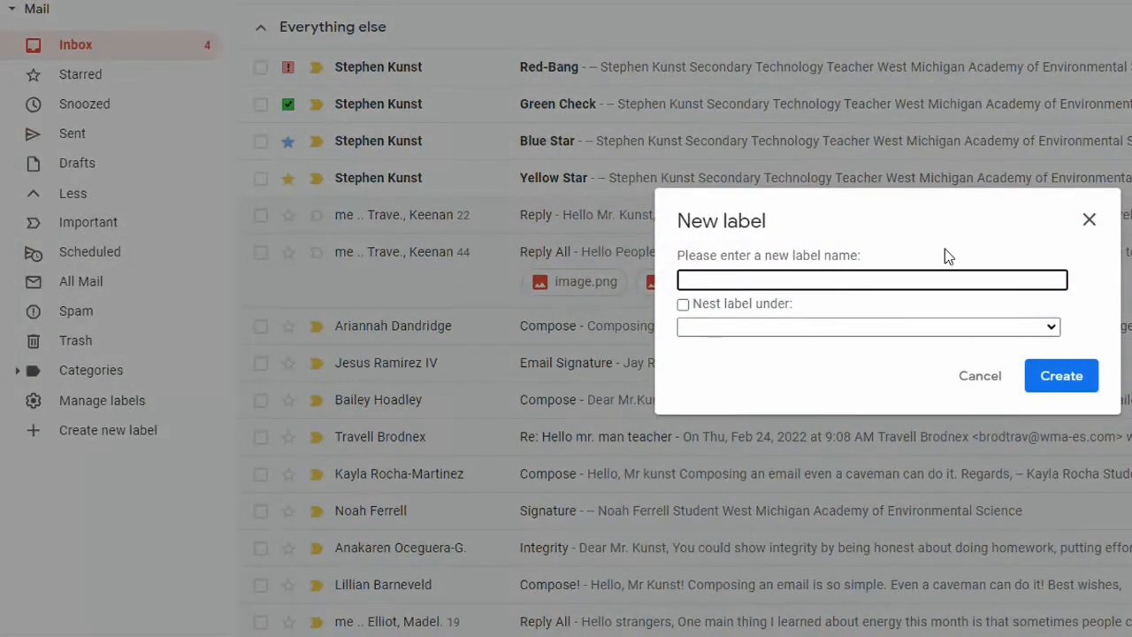
{"action": "type", "text": "WMAES"}
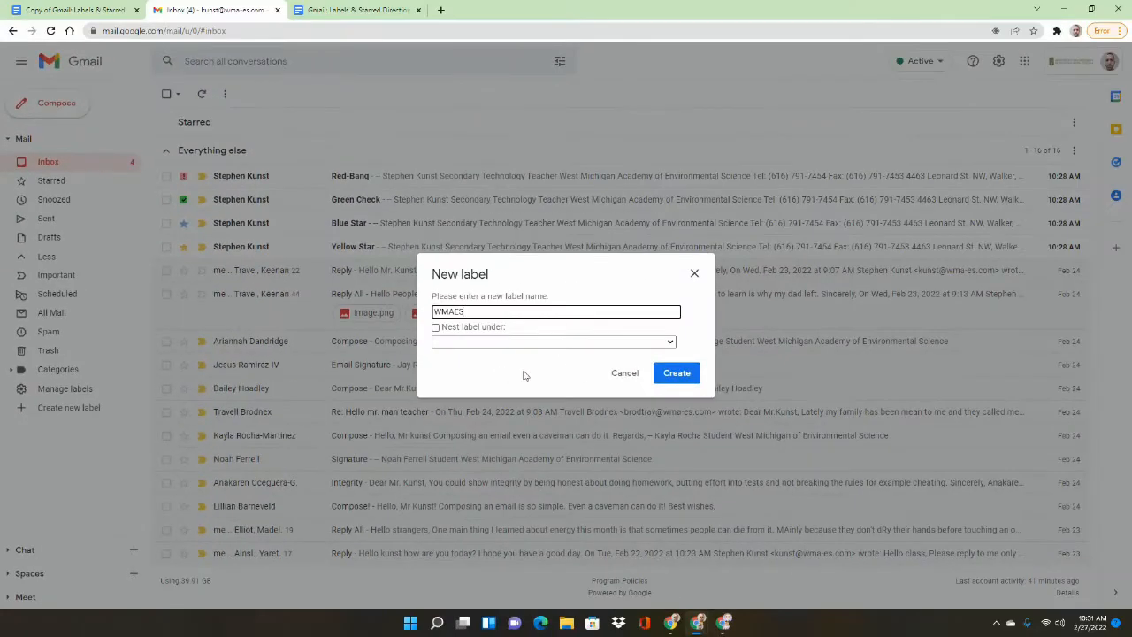
{"action": "left_click", "coordinate": [676, 374]}
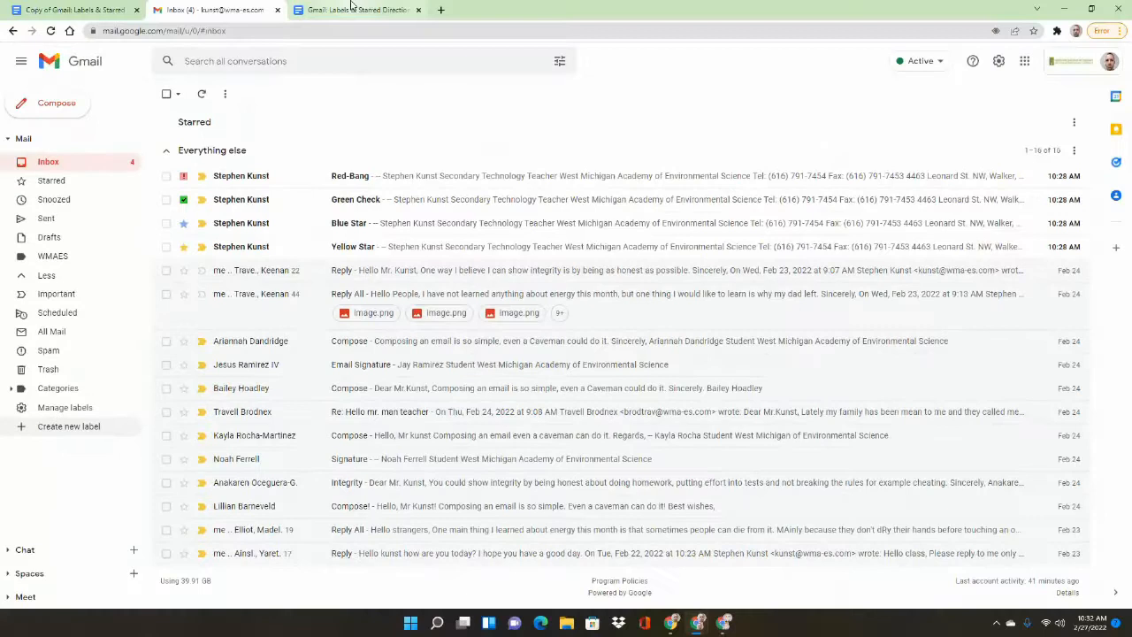
Step: Check the directions document and set the WMAES label's color to dark green in Gmail
{"action": "left_click", "coordinate": [356, 12]}
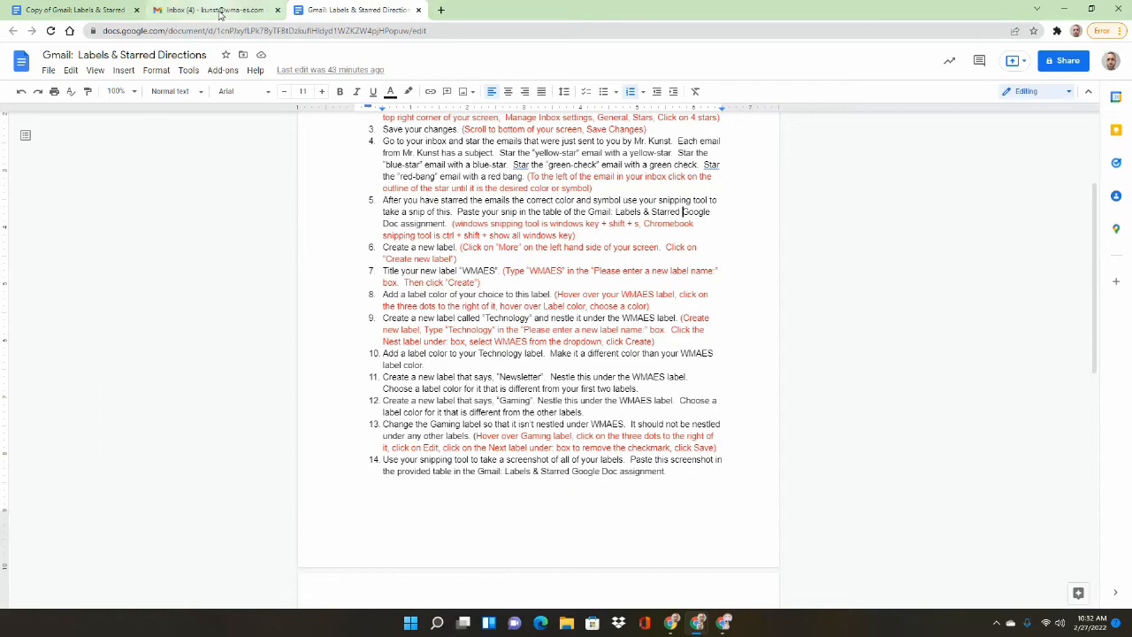
{"action": "left_click", "coordinate": [213, 10]}
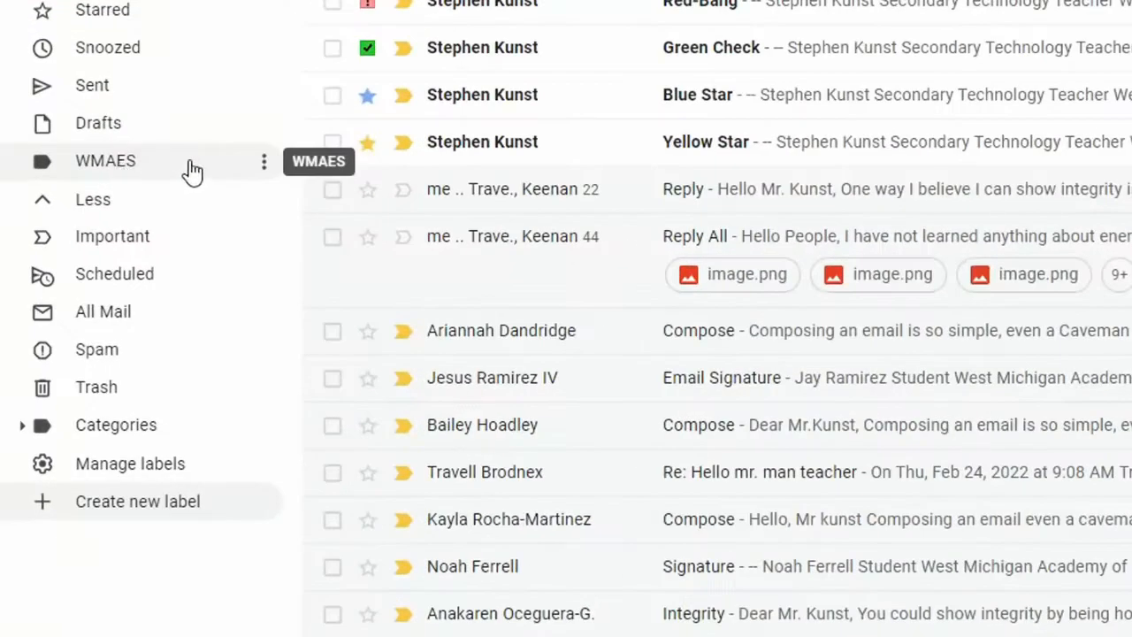
{"action": "left_click", "coordinate": [267, 168]}
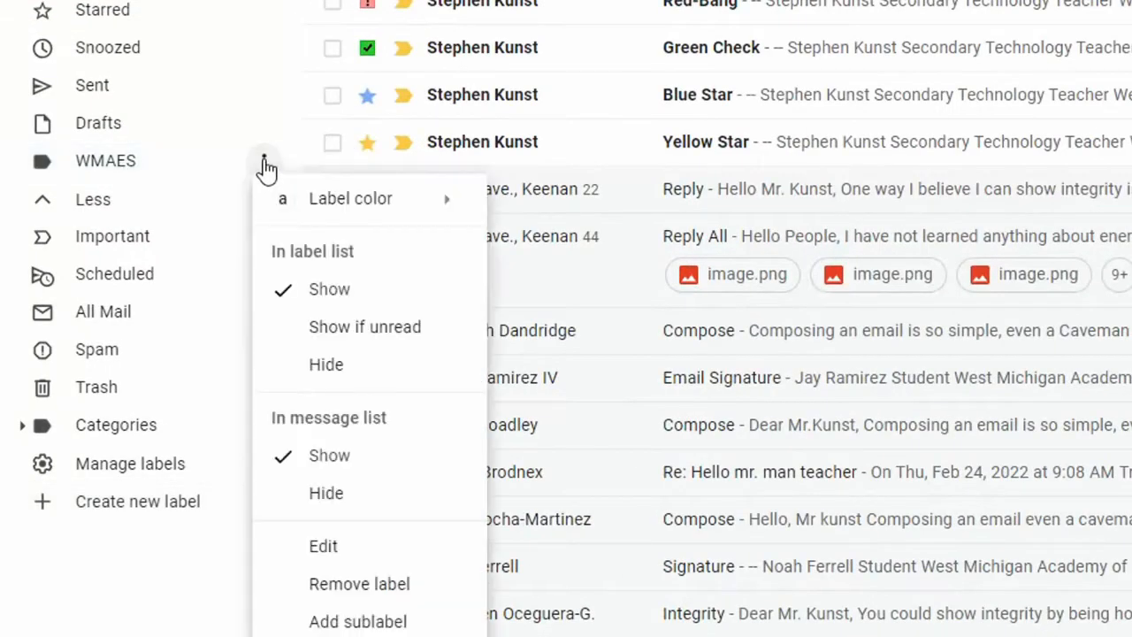
{"action": "mouse_move", "coordinate": [339, 203]}
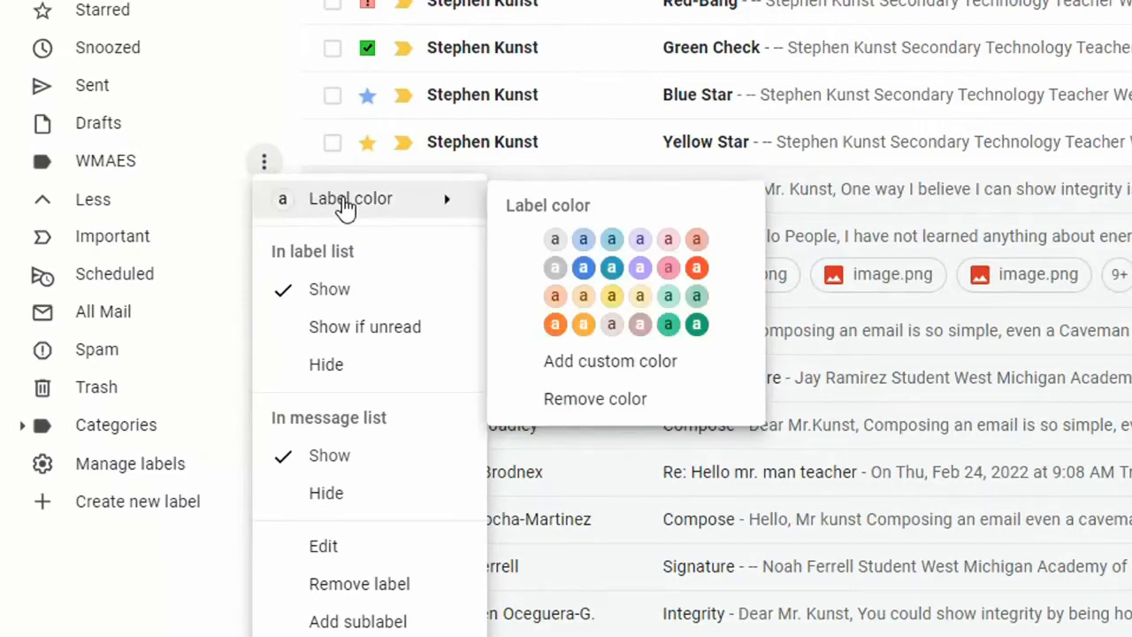
{"action": "left_click", "coordinate": [698, 326]}
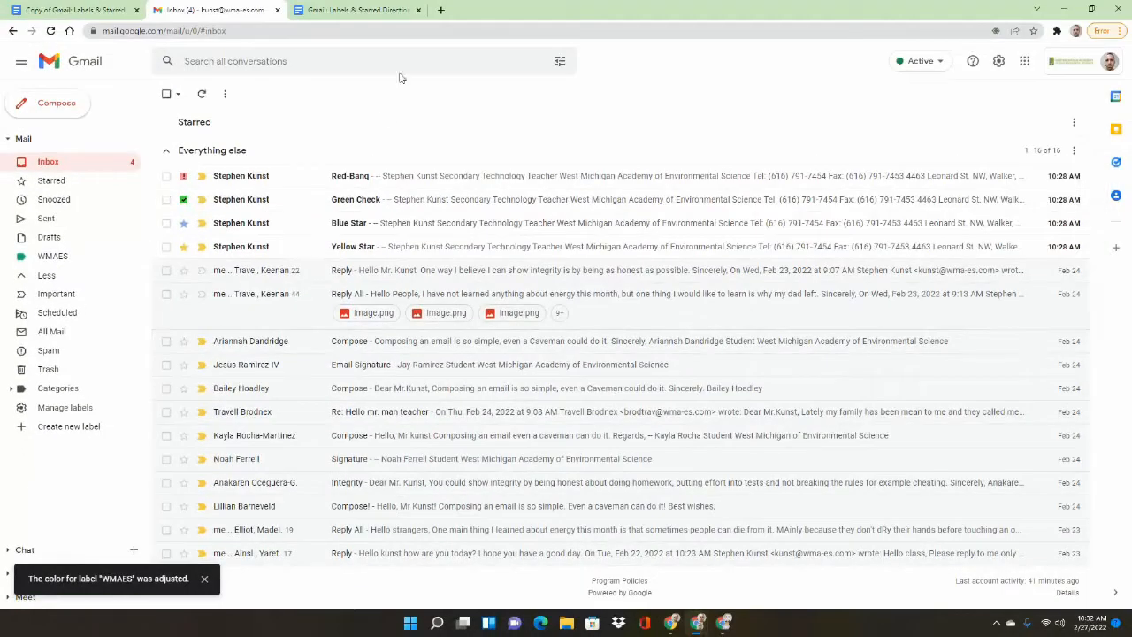
Step: Check the directions document and create a Gmail label named Technology nested under WMAES
{"action": "left_click", "coordinate": [372, 12]}
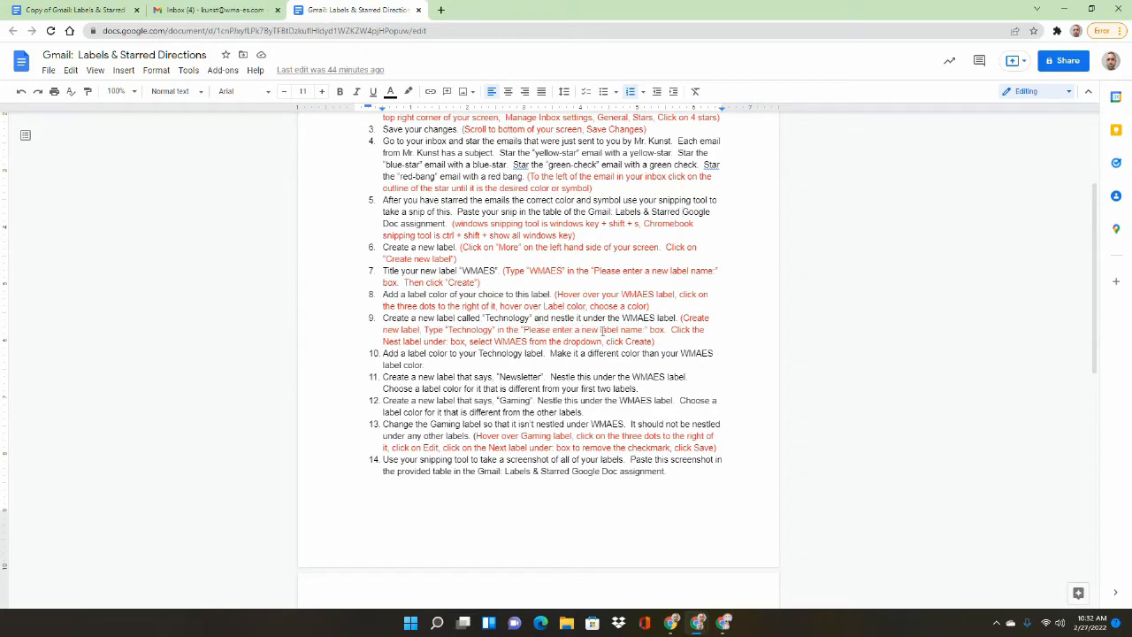
{"action": "left_click", "coordinate": [212, 10]}
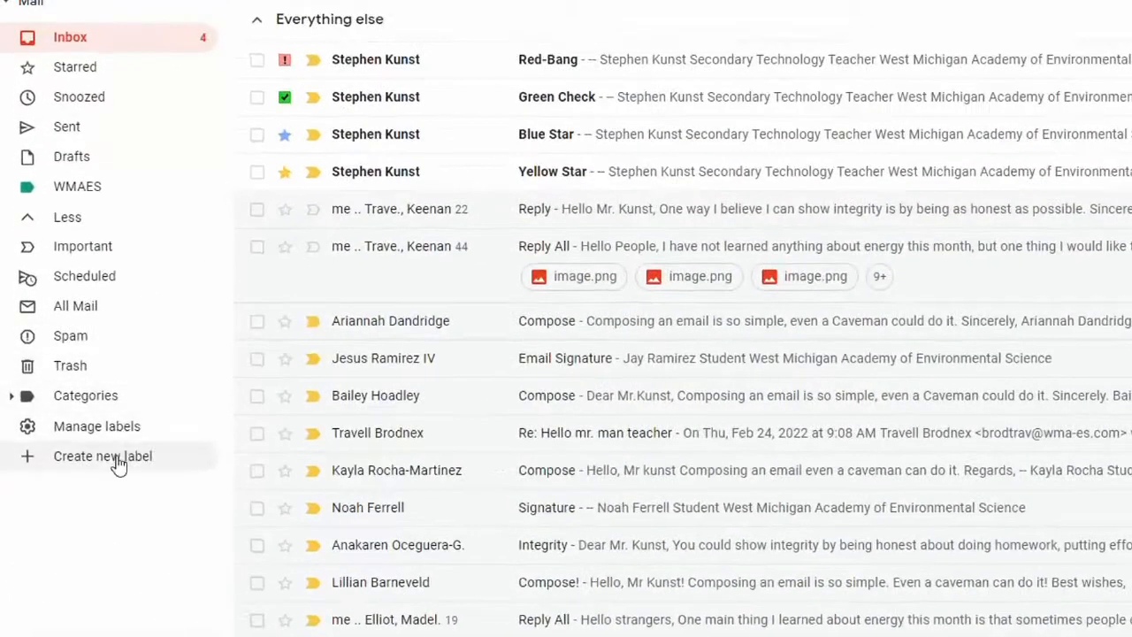
{"action": "left_click", "coordinate": [126, 450]}
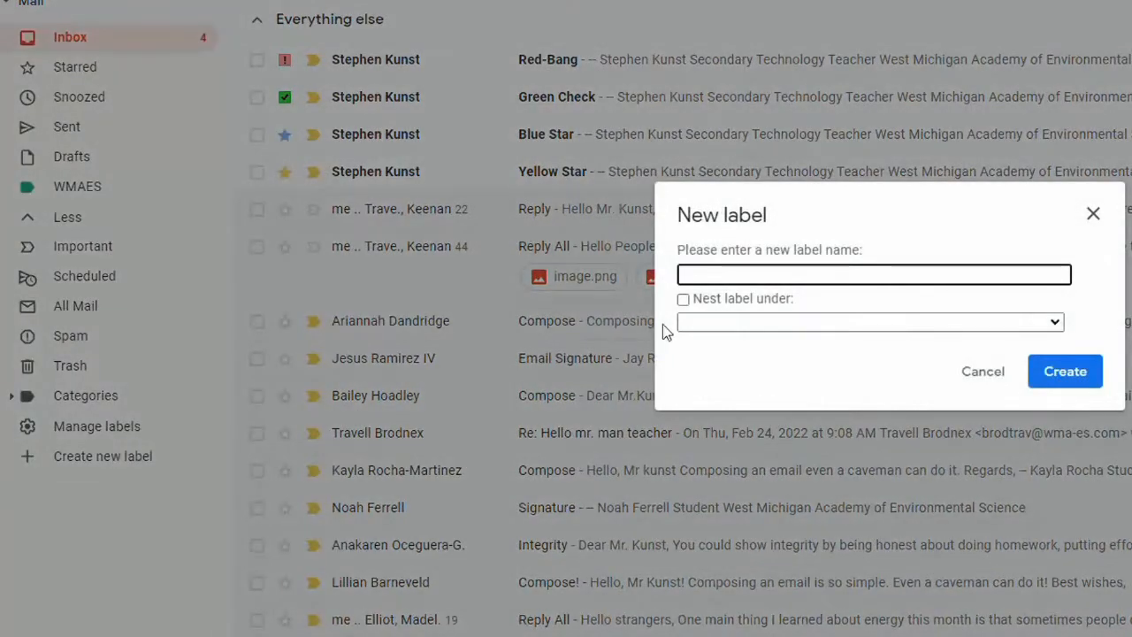
{"action": "type", "text": "Technology"}
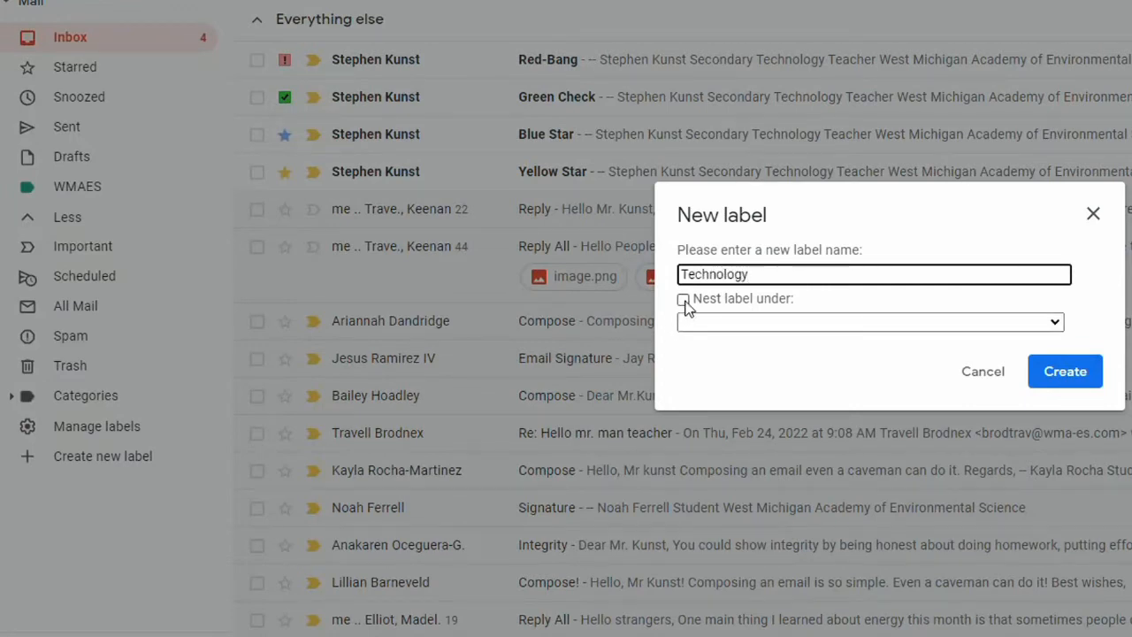
{"action": "left_click", "coordinate": [683, 300]}
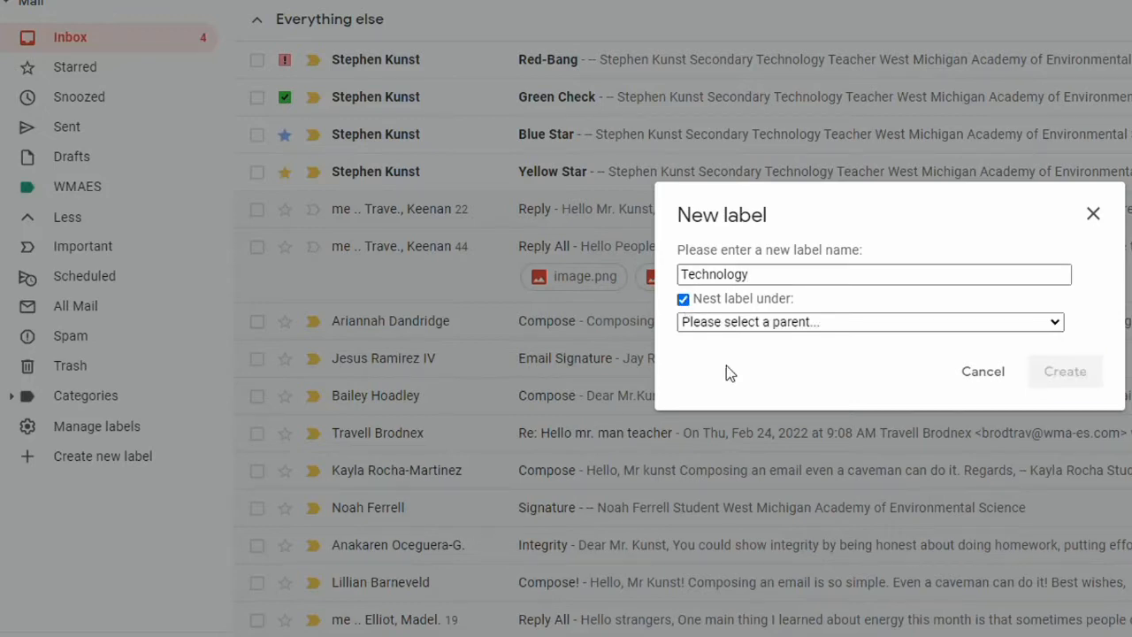
{"action": "left_click", "coordinate": [822, 326]}
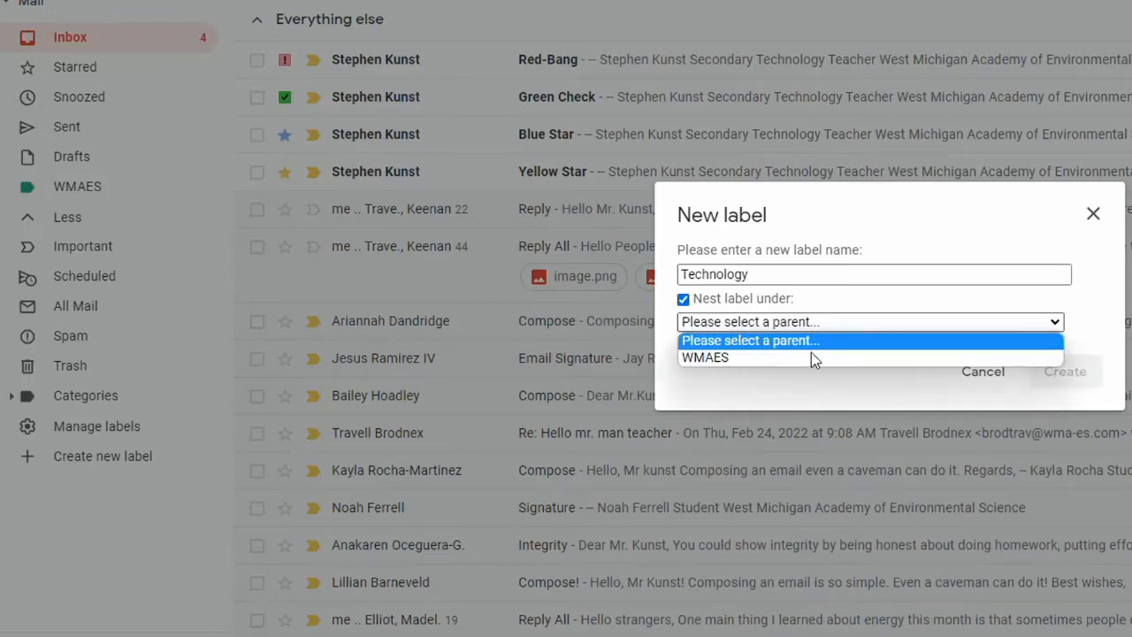
{"action": "left_click", "coordinate": [810, 357]}
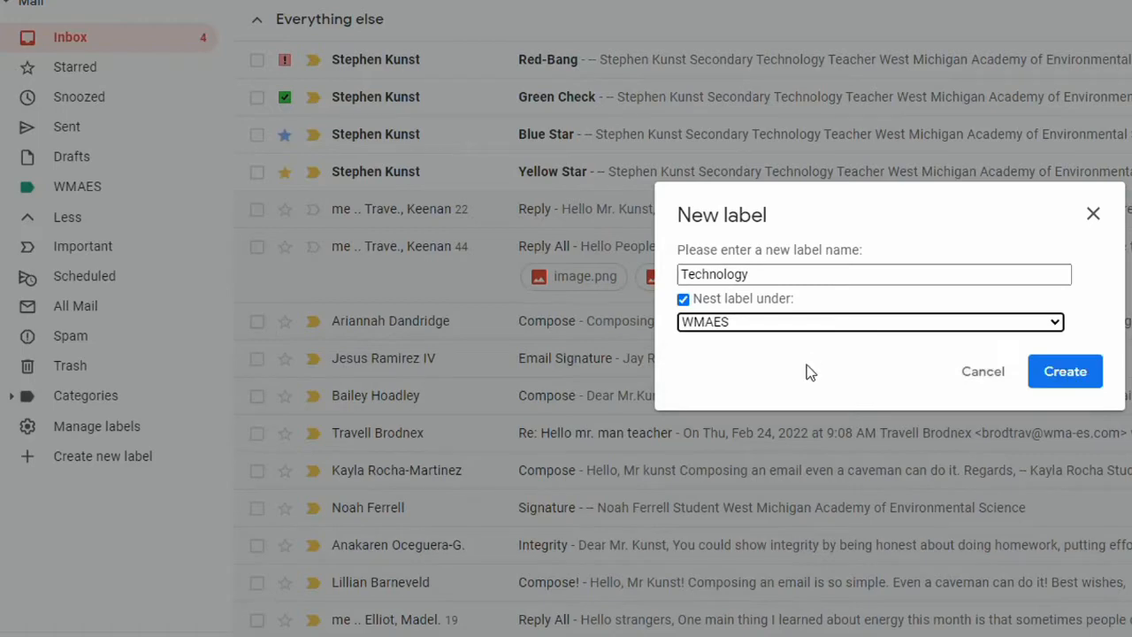
{"action": "left_click", "coordinate": [1056, 383]}
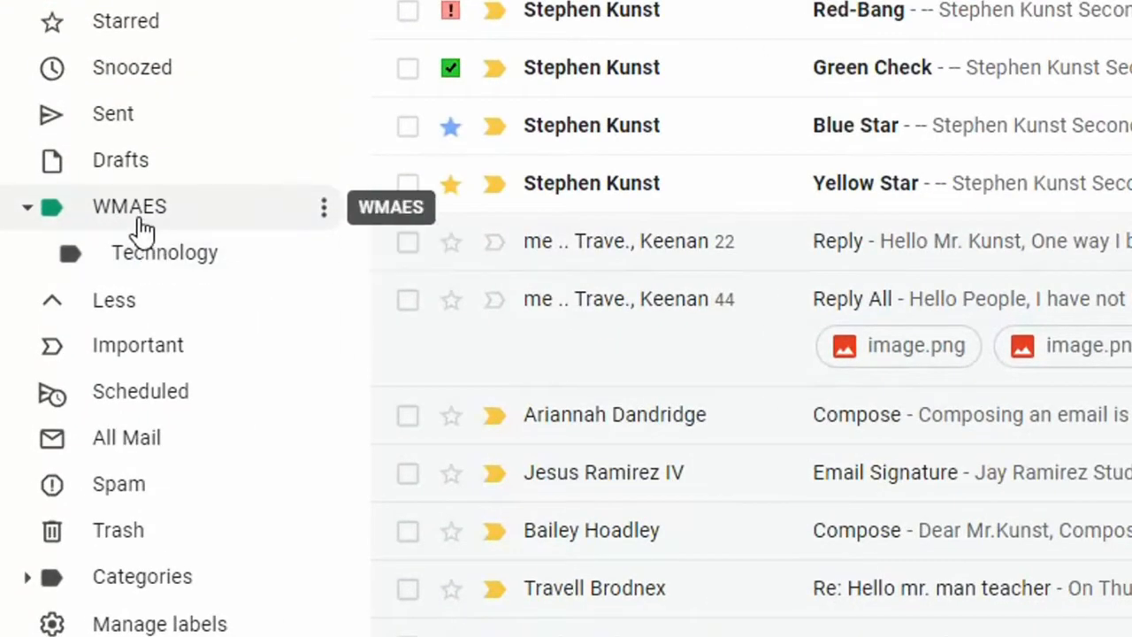
Step: Collapse and re-expand the WMAES label to check how its nested label is hidden and shown
{"action": "left_click", "coordinate": [27, 211]}
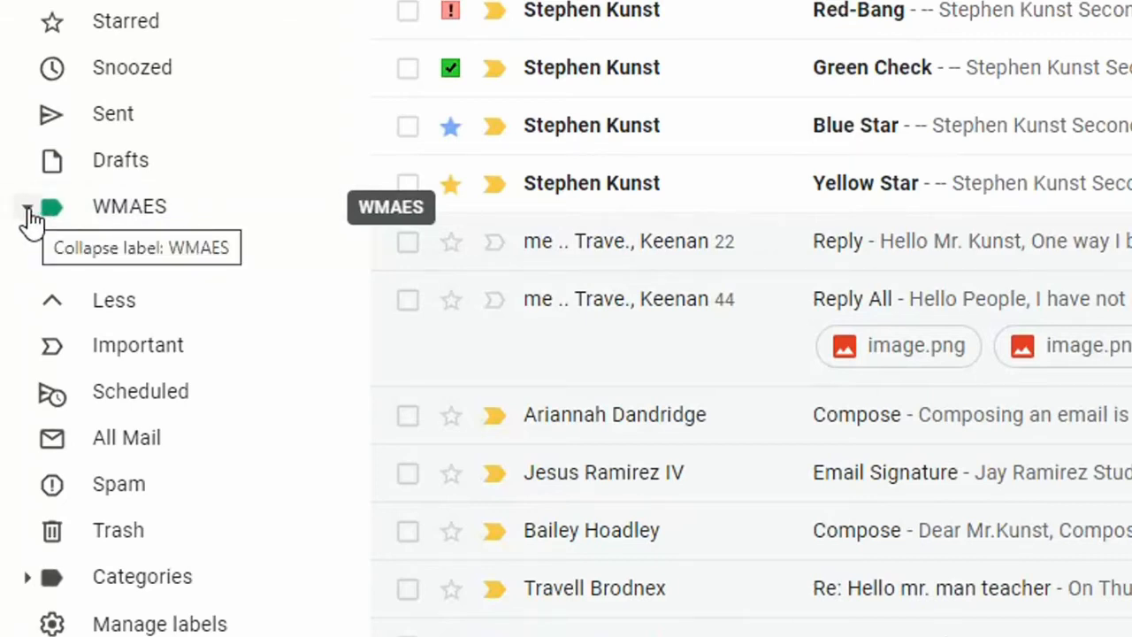
{"action": "left_click", "coordinate": [27, 210]}
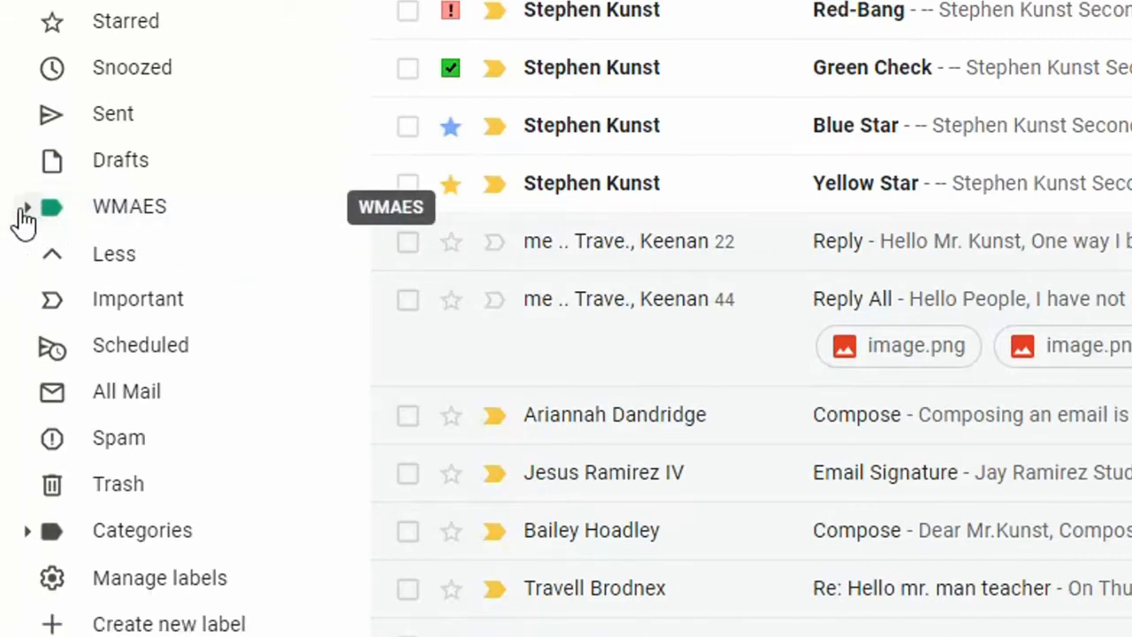
{"action": "left_click", "coordinate": [25, 211]}
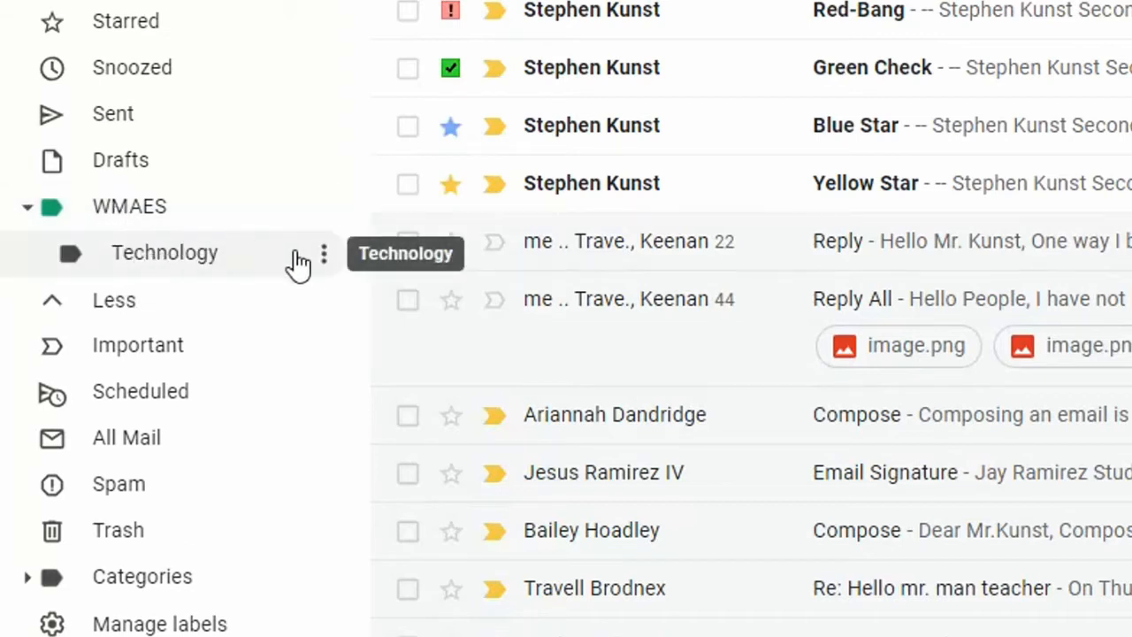
Step: Set the Technology label's color to the medium blue with white lettering
{"action": "left_click", "coordinate": [324, 260]}
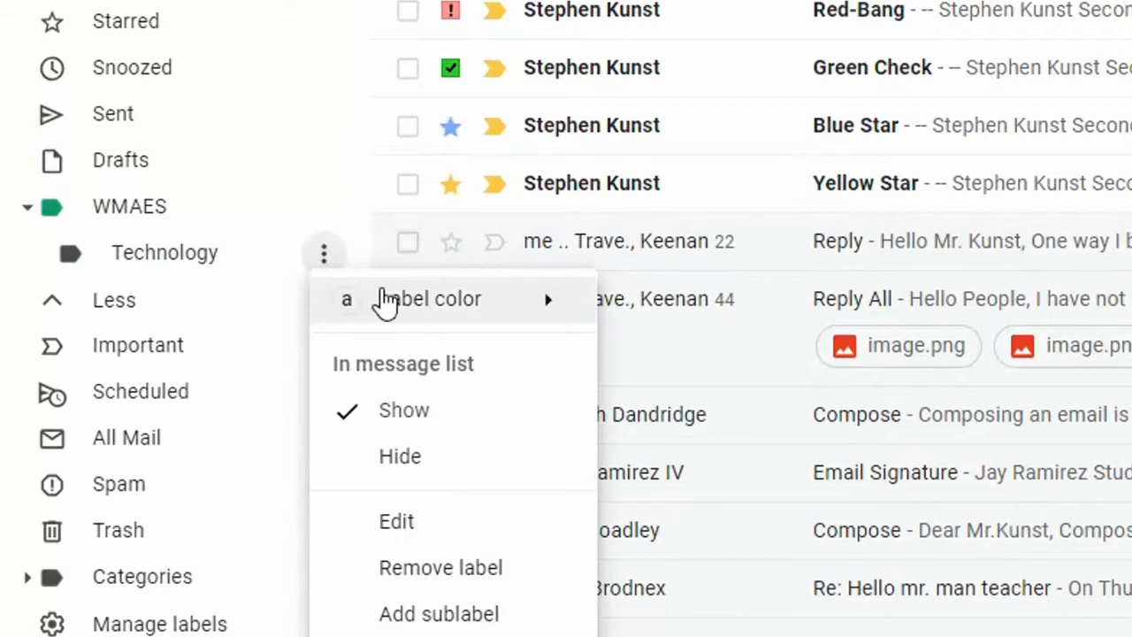
{"action": "mouse_move", "coordinate": [417, 309]}
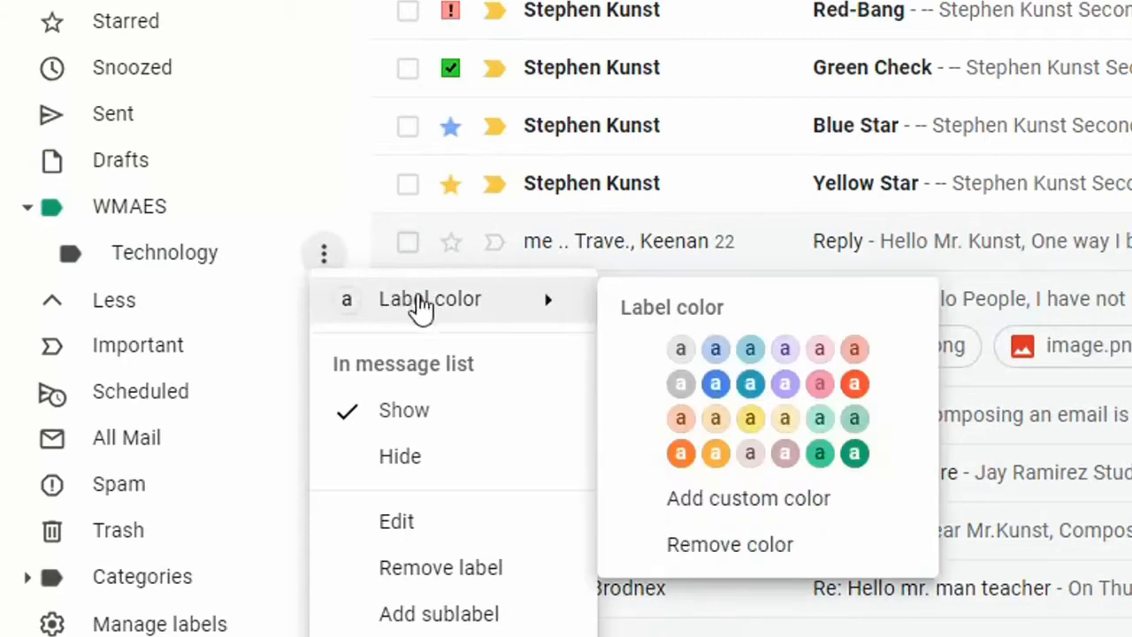
{"action": "left_click", "coordinate": [712, 386]}
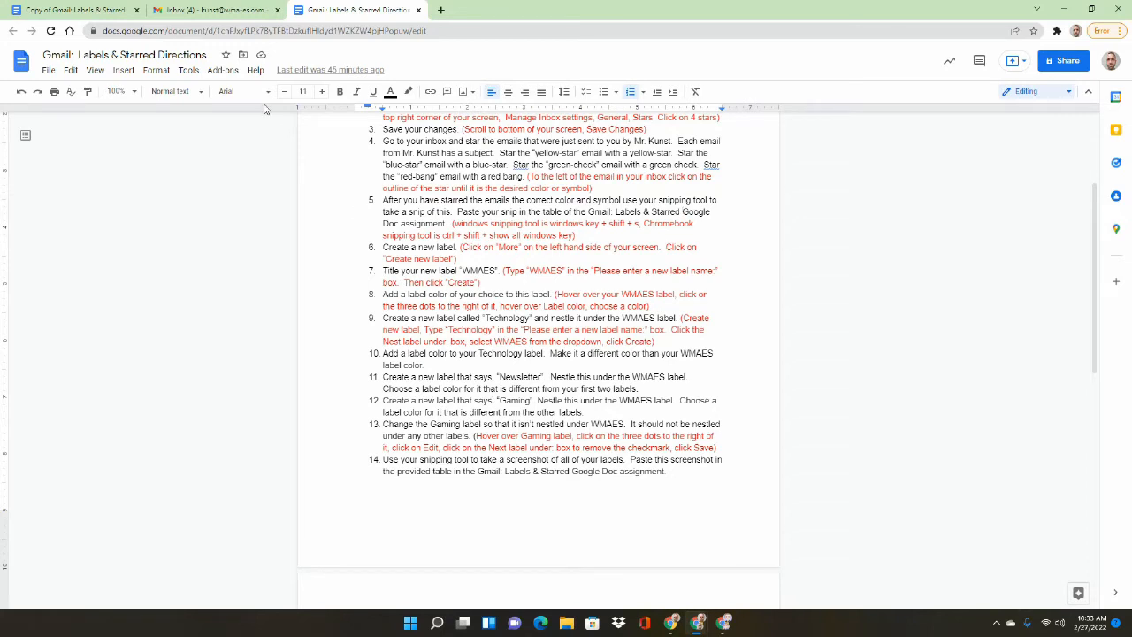
Step: Switch back to Gmail and create a label named Newsletter nested under WMAES
{"action": "left_click", "coordinate": [216, 11]}
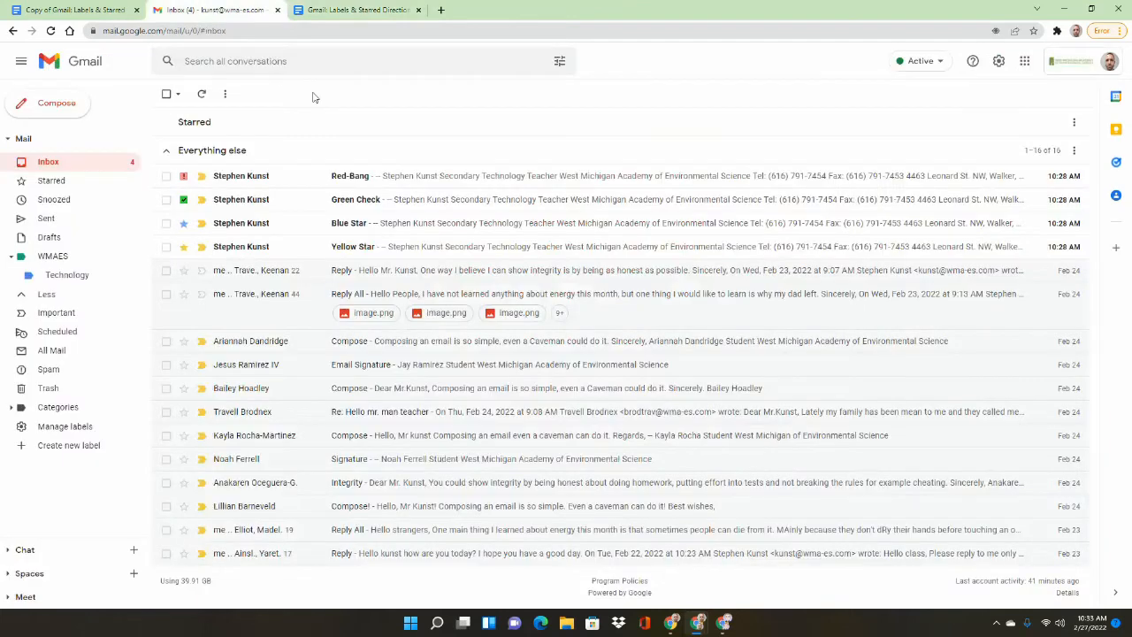
{"action": "left_click", "coordinate": [89, 445]}
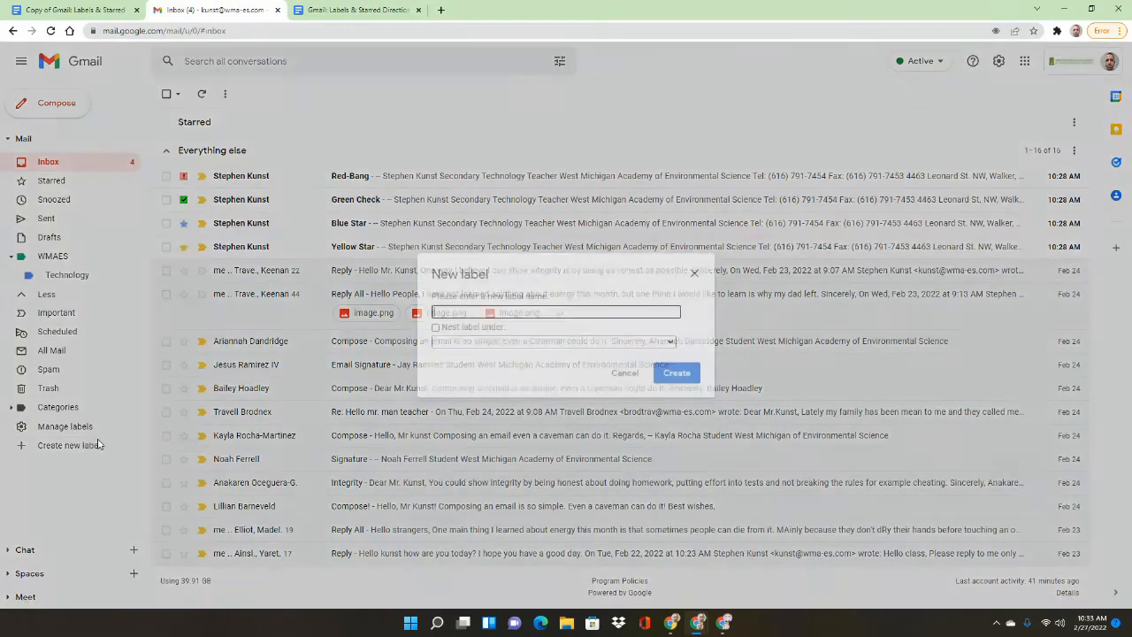
{"action": "type", "text": "New"}
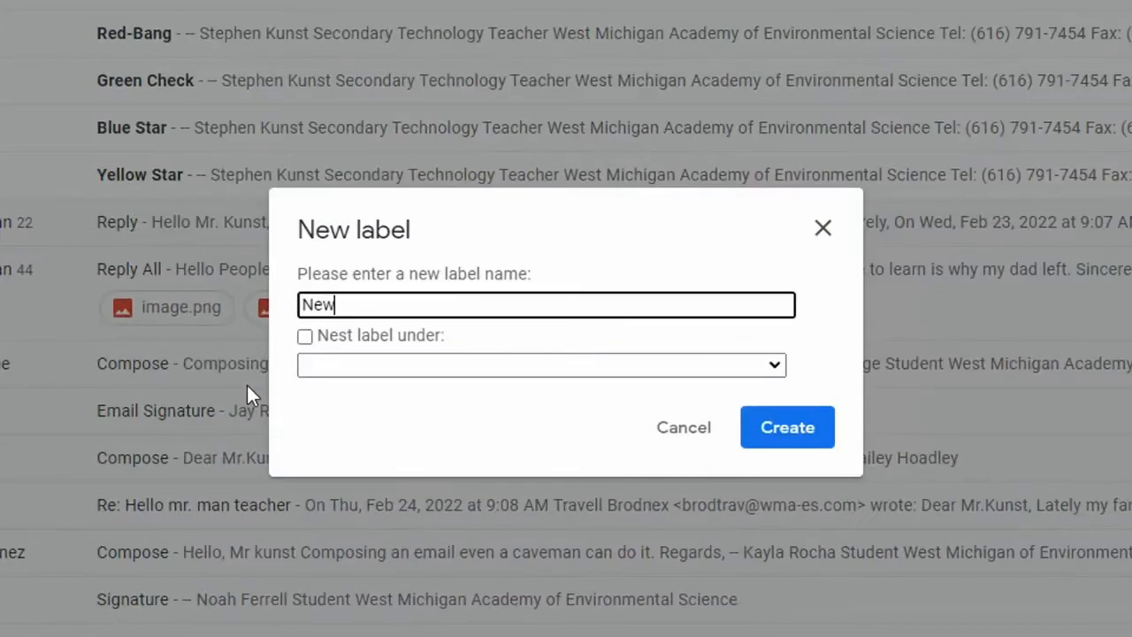
{"action": "type", "text": "sletter"}
{"action": "left_click", "coordinate": [304, 338]}
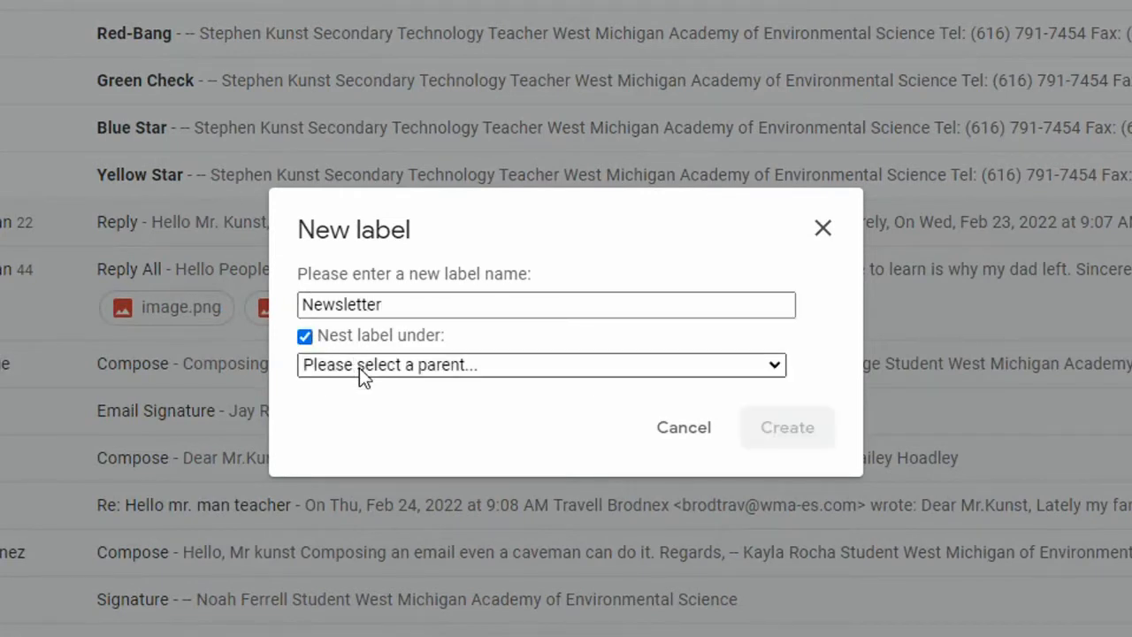
{"action": "left_click", "coordinate": [359, 367]}
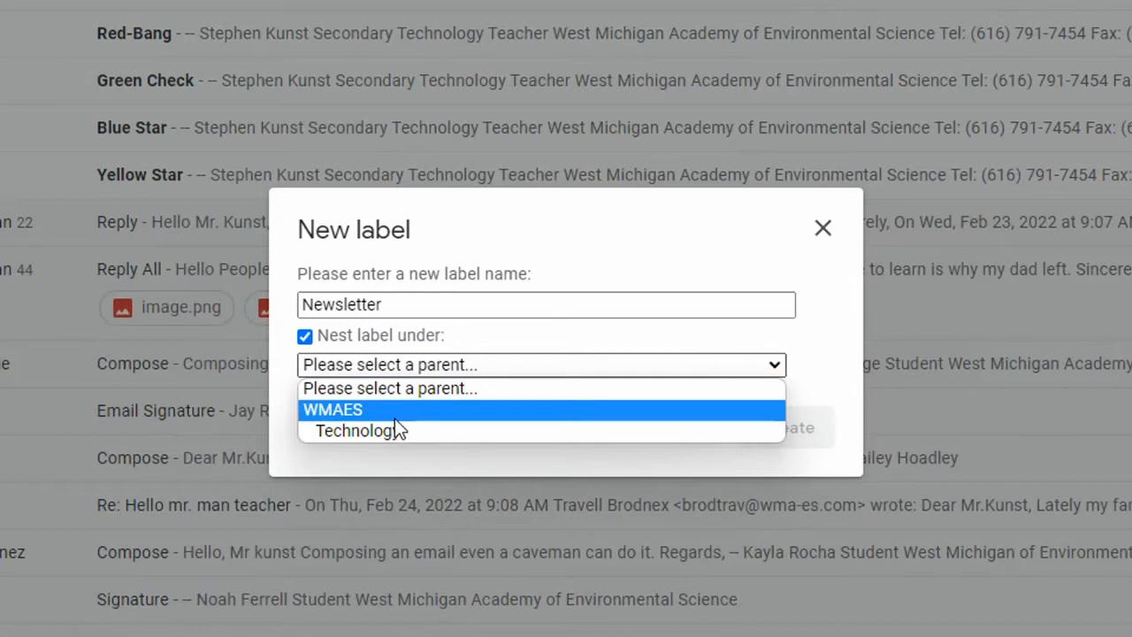
{"action": "left_click", "coordinate": [470, 414]}
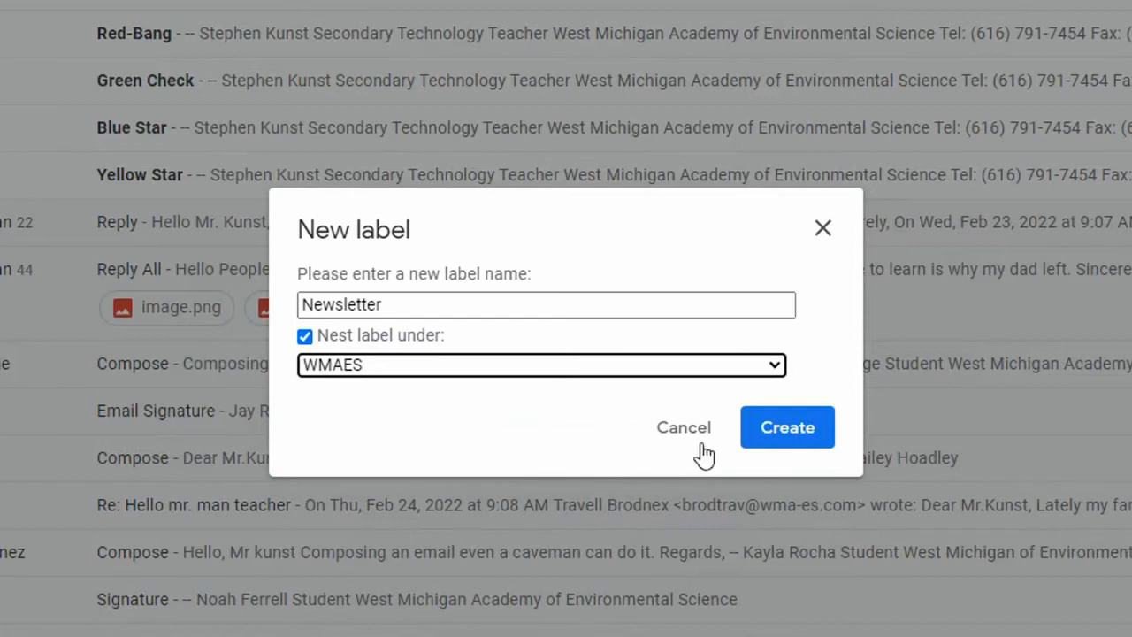
{"action": "left_click", "coordinate": [784, 432]}
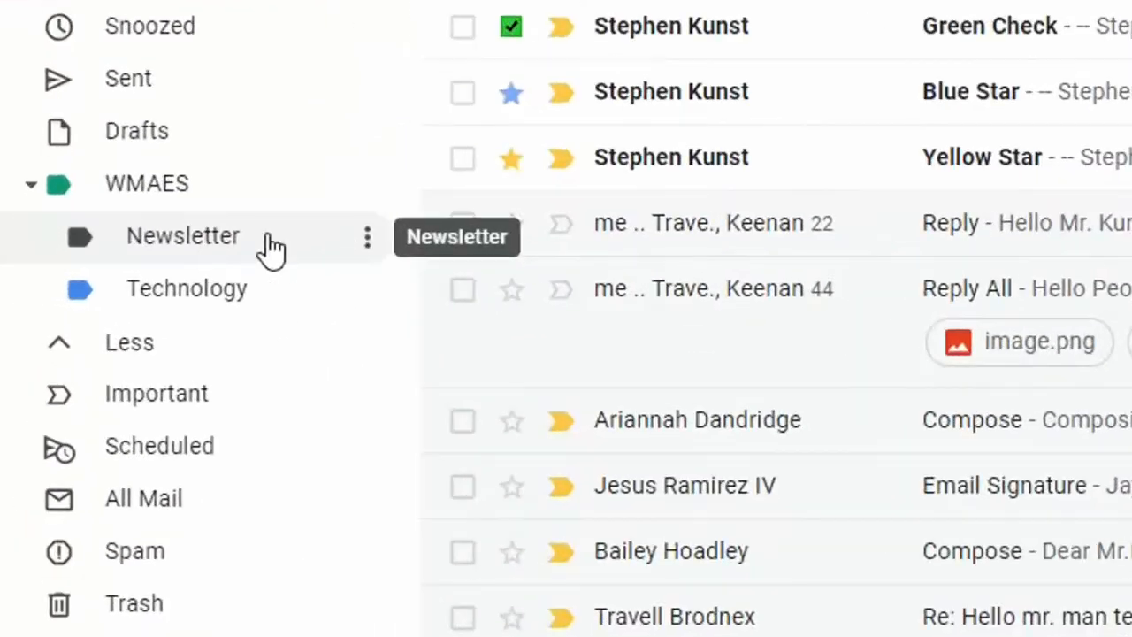
Step: Set the Newsletter label's color to the light orange with white lettering
{"action": "left_click", "coordinate": [367, 239]}
{"action": "mouse_move", "coordinate": [409, 293]}
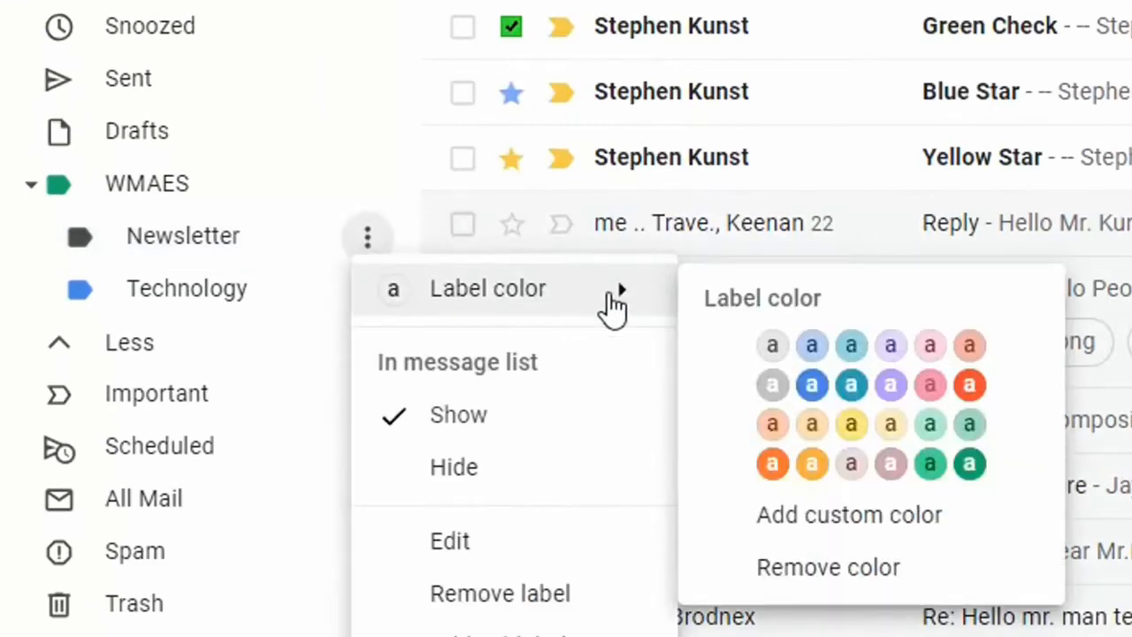
{"action": "left_click", "coordinate": [812, 466]}
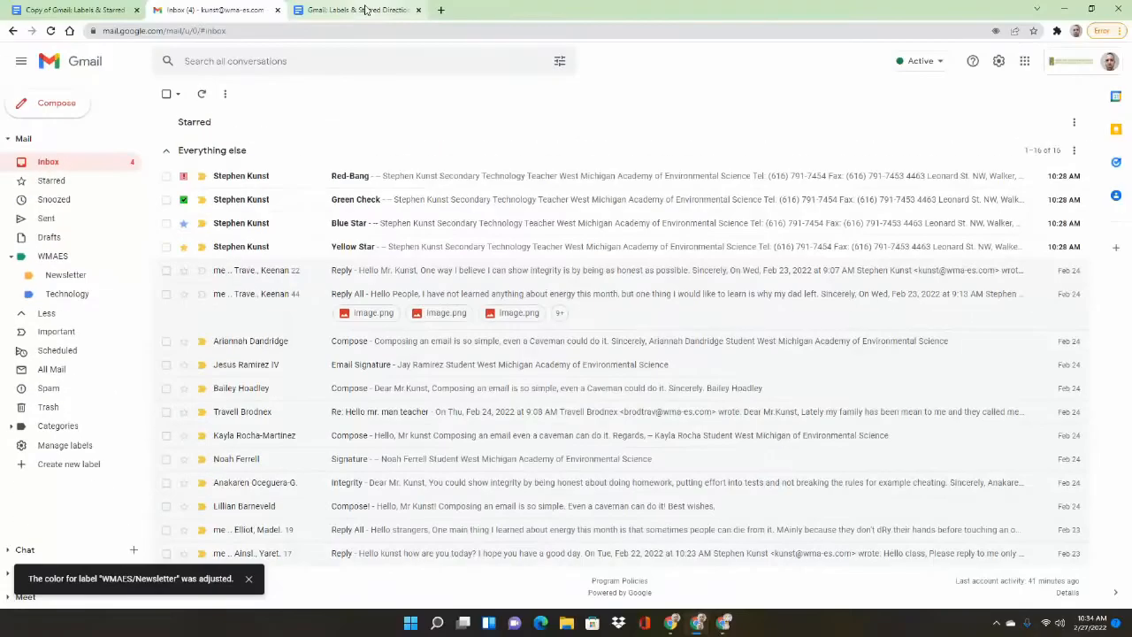
Step: Check the directions document and create a Gmail label named Gaming nested under WMAES
{"action": "left_click", "coordinate": [370, 9]}
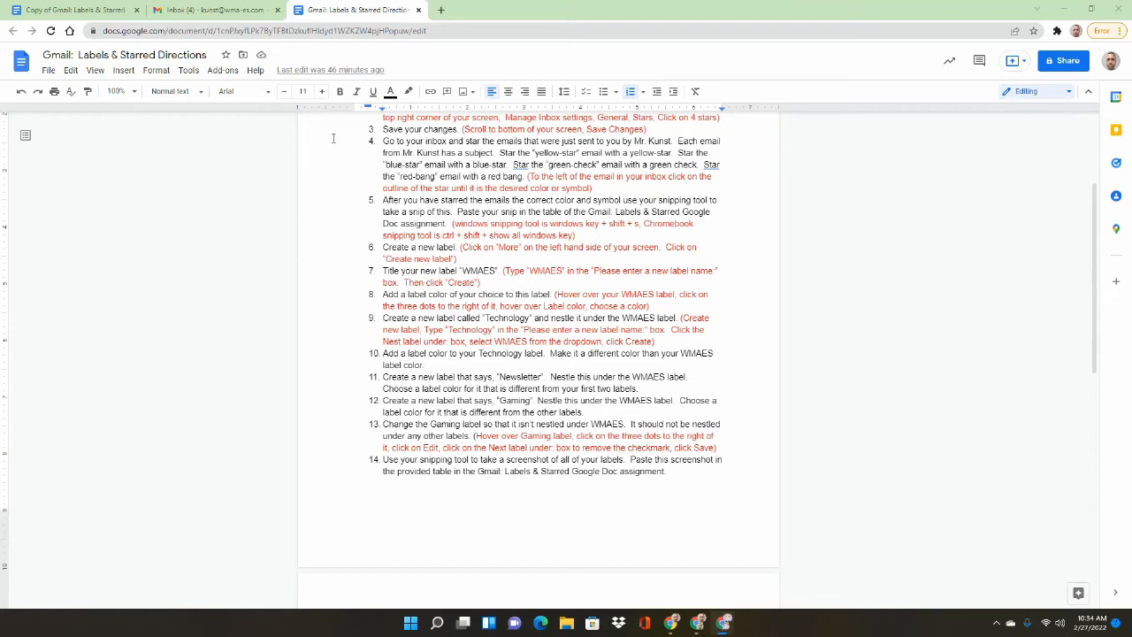
{"action": "left_click", "coordinate": [213, 9]}
{"action": "left_click", "coordinate": [66, 464]}
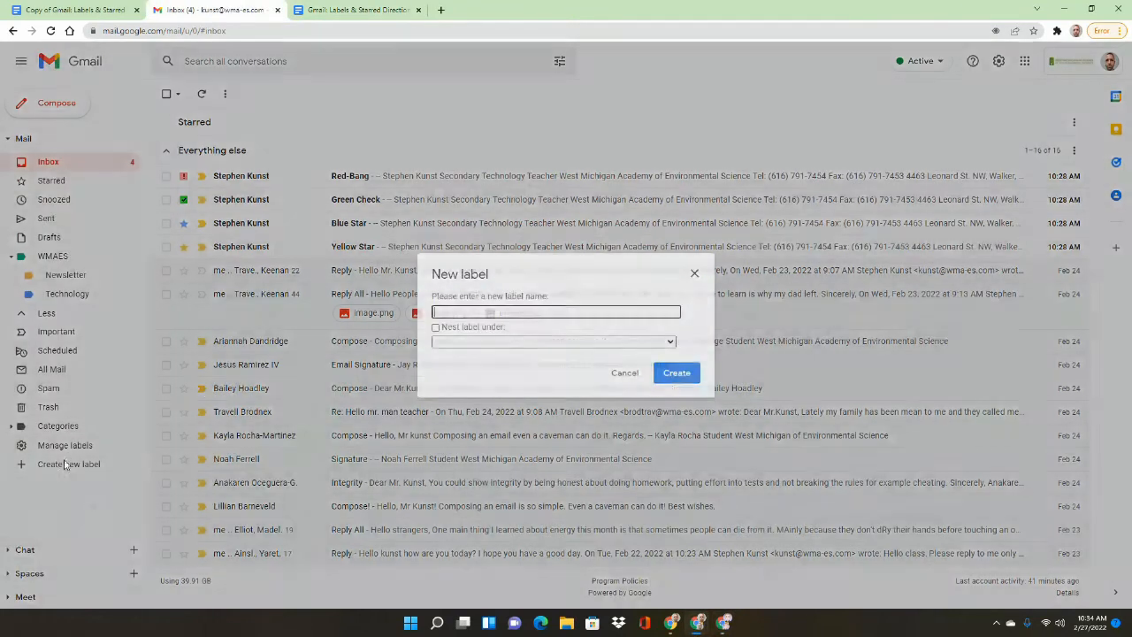
{"action": "type", "text": "Gaming"}
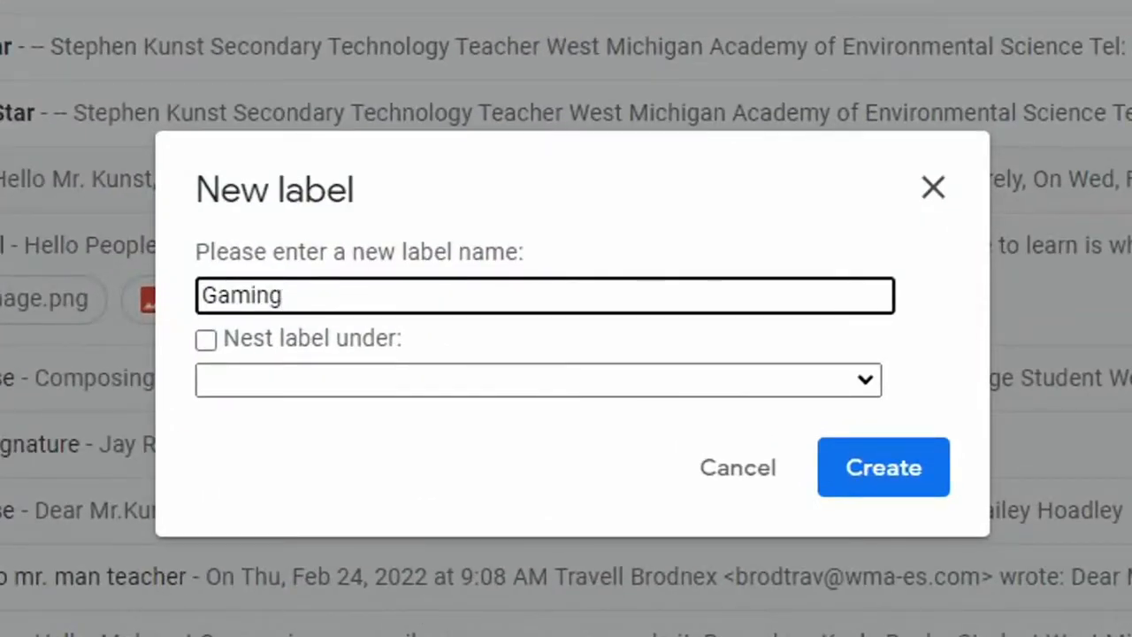
{"action": "left_click", "coordinate": [203, 341]}
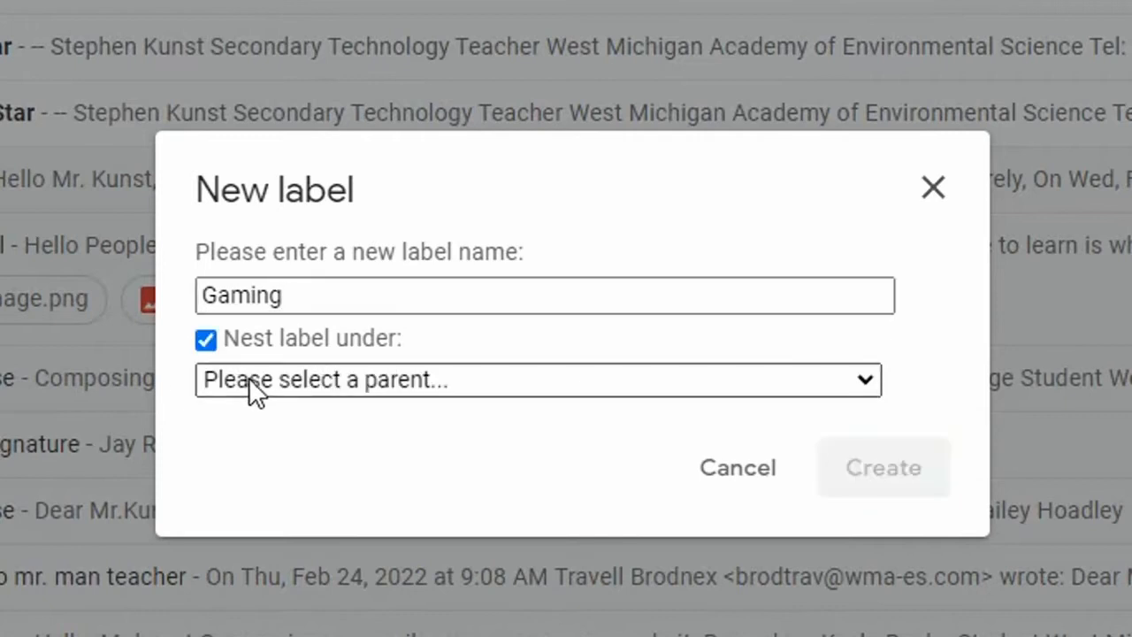
{"action": "left_click", "coordinate": [265, 385]}
{"action": "left_click", "coordinate": [304, 439]}
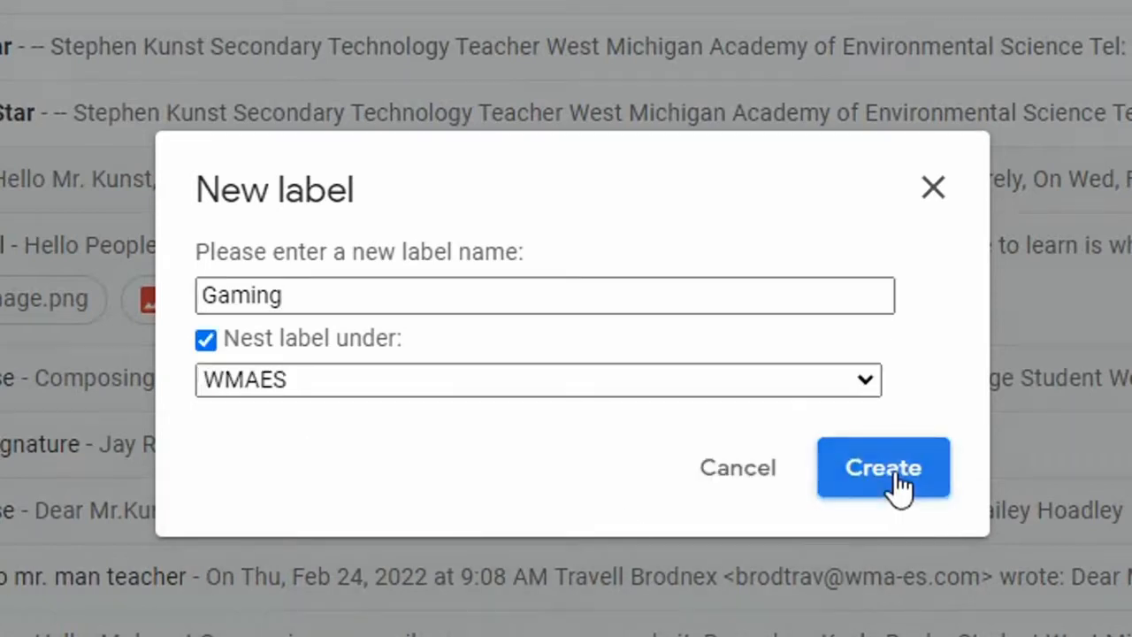
{"action": "left_click", "coordinate": [896, 479]}
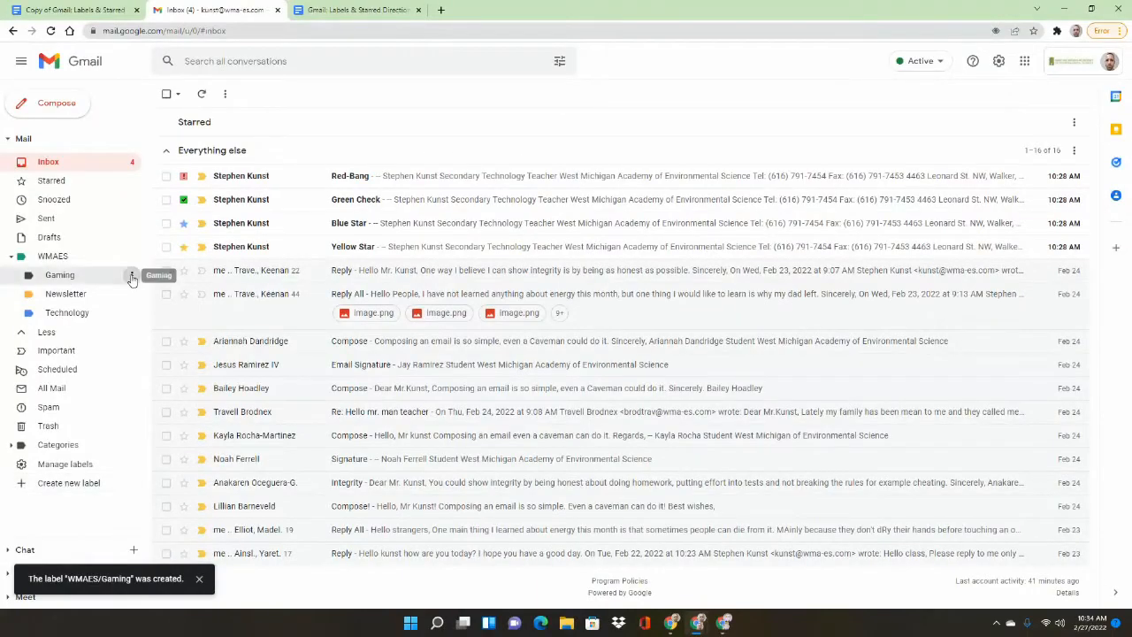
Step: Set the Gaming label's color to the yellow with dark lettering
{"action": "left_click", "coordinate": [132, 275]}
{"action": "mouse_move", "coordinate": [156, 298]}
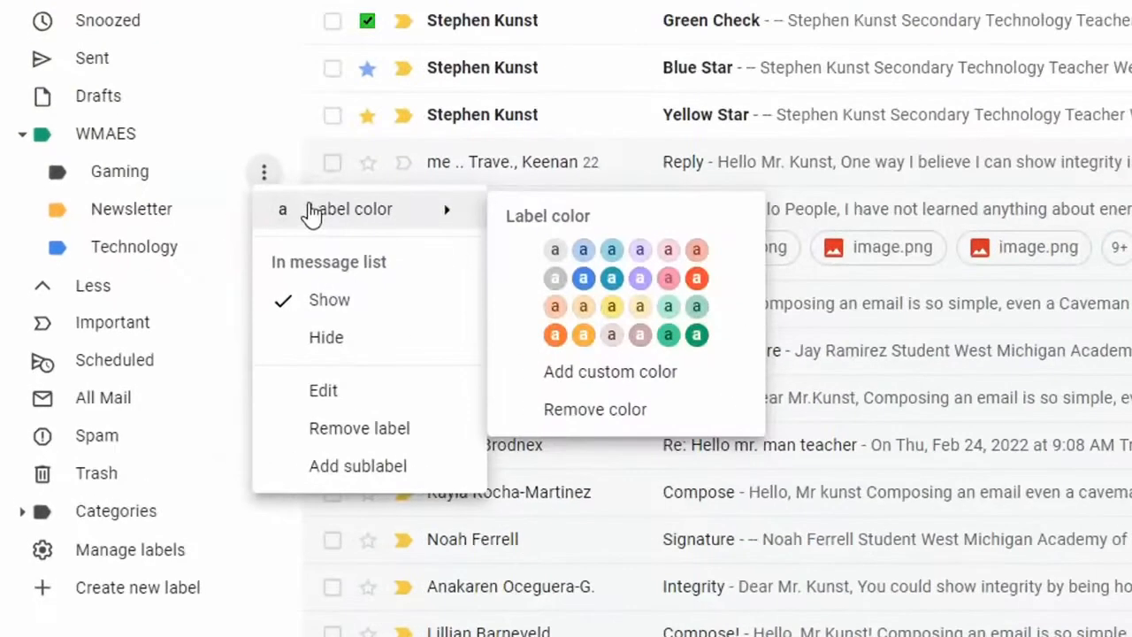
{"action": "left_click", "coordinate": [613, 310]}
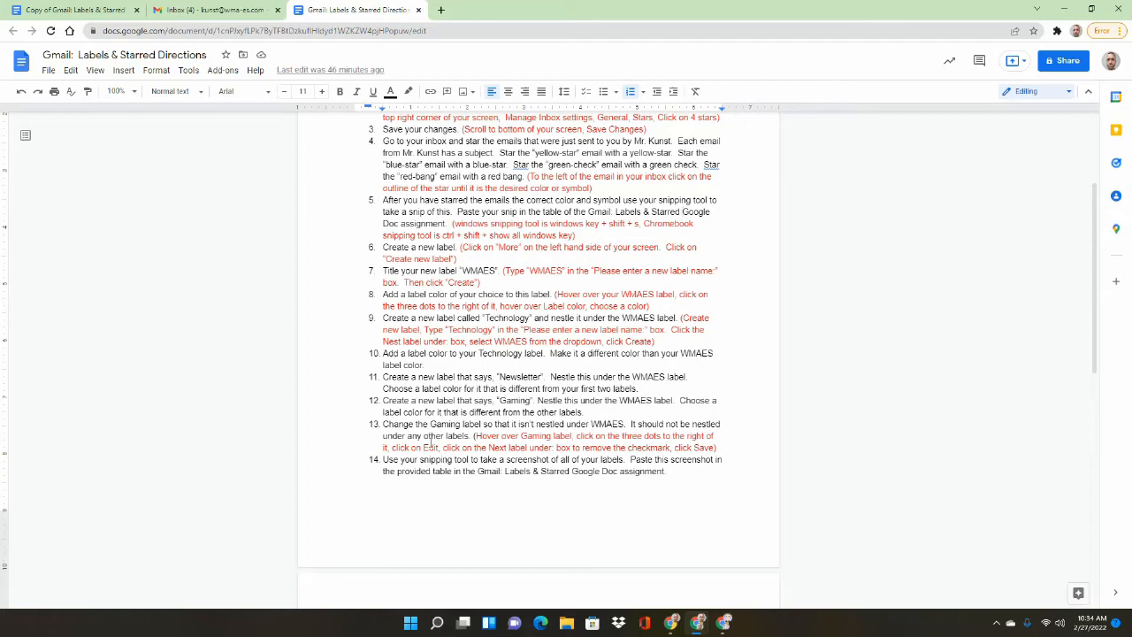
Step: Return from the directions to Gmail and edit the Gaming label so it is not nested under any label
{"action": "left_click", "coordinate": [211, 10]}
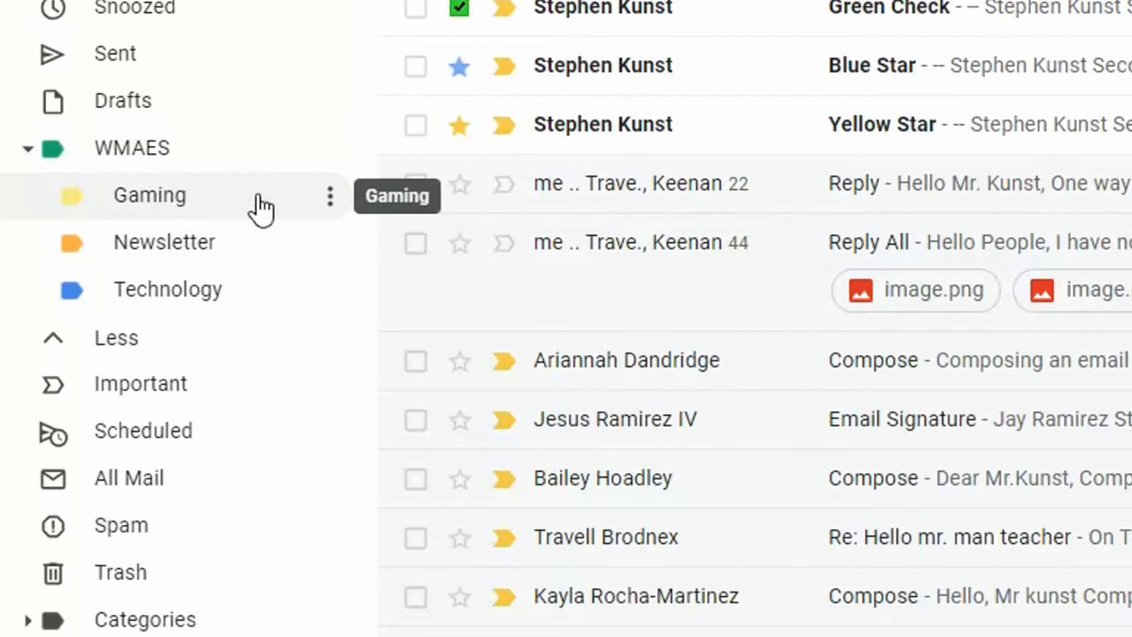
{"action": "left_click", "coordinate": [330, 202]}
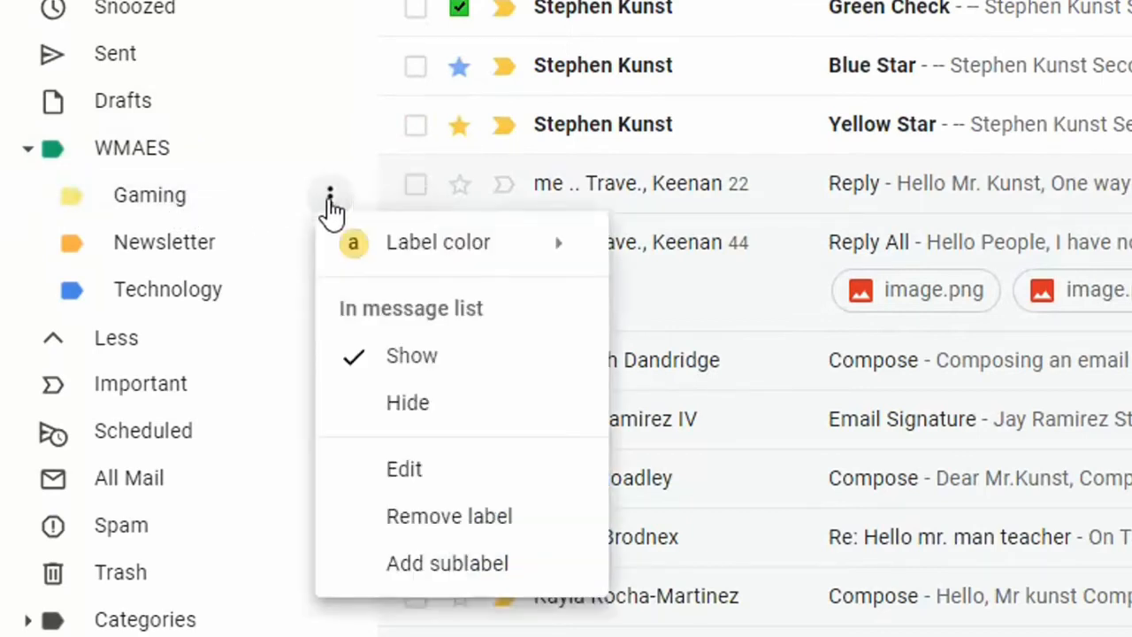
{"action": "left_click", "coordinate": [455, 477]}
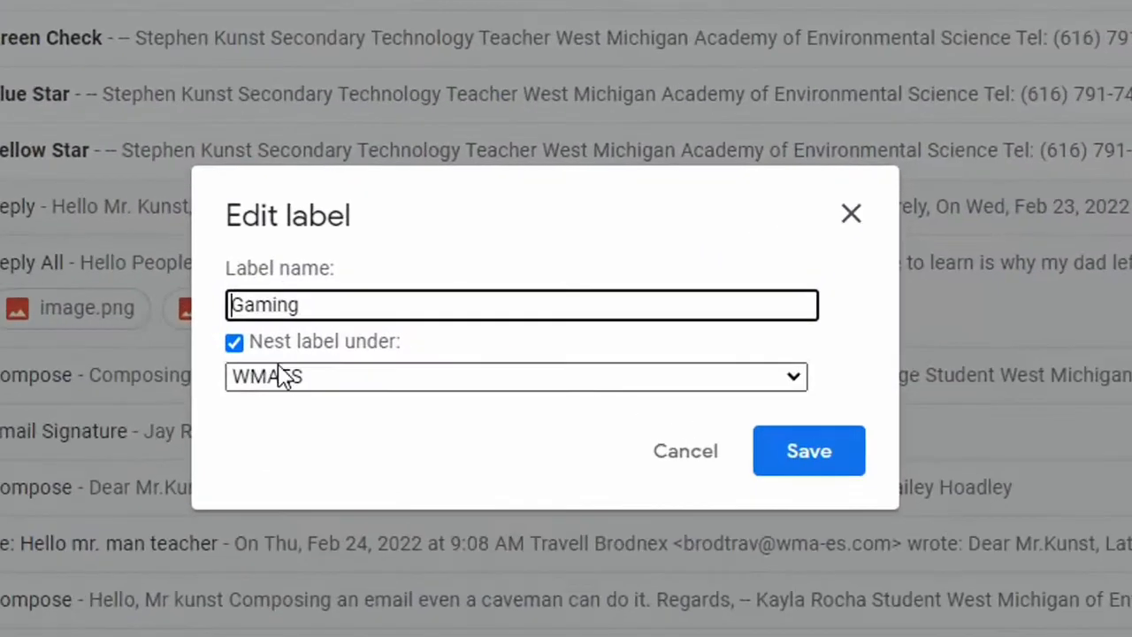
{"action": "left_click", "coordinate": [235, 345]}
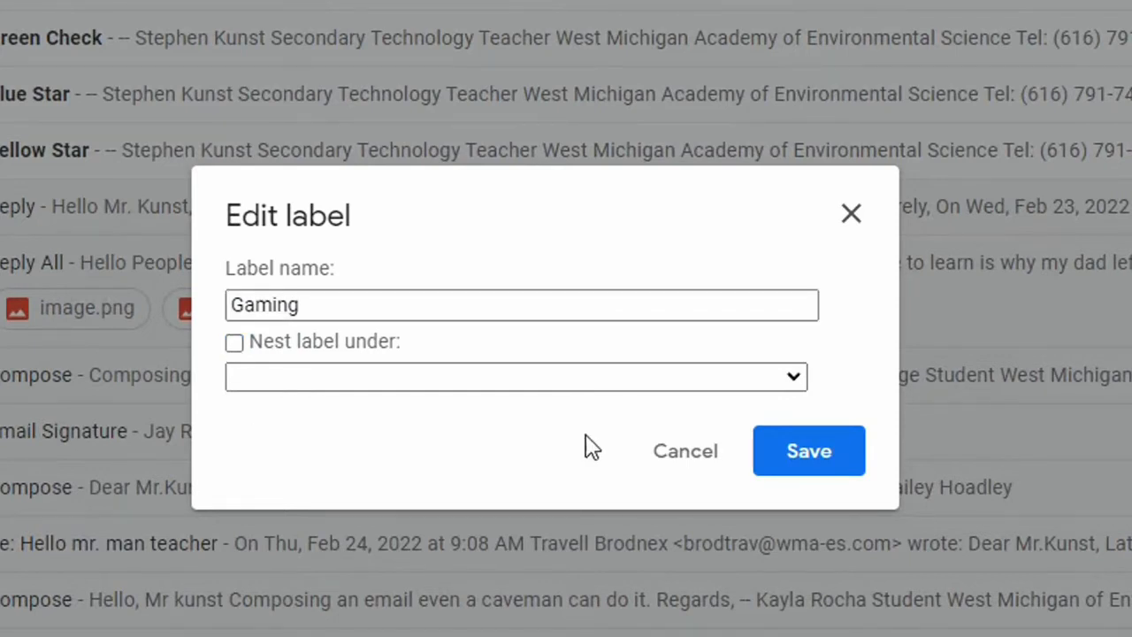
{"action": "left_click", "coordinate": [810, 453]}
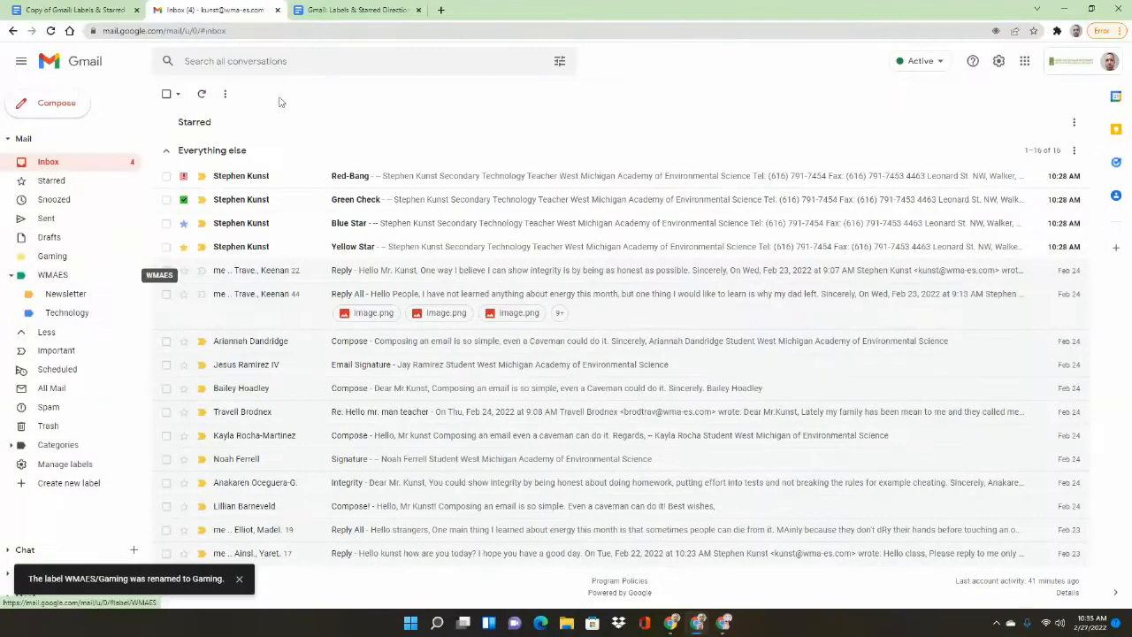
Step: Check the next directions and take a snip of the Gaming, WMAES, Newsletter and Technology labels in Gmail
{"action": "left_click", "coordinate": [354, 9]}
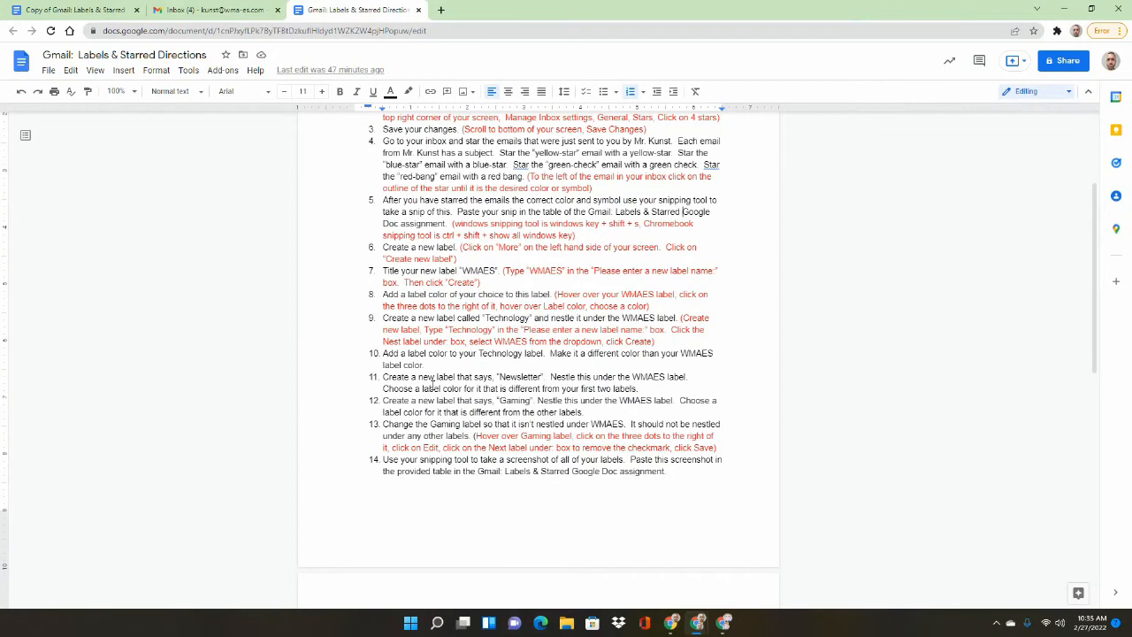
{"action": "scroll", "coordinate": [434, 385], "scroll_direction": "down", "scroll_amount": 5}
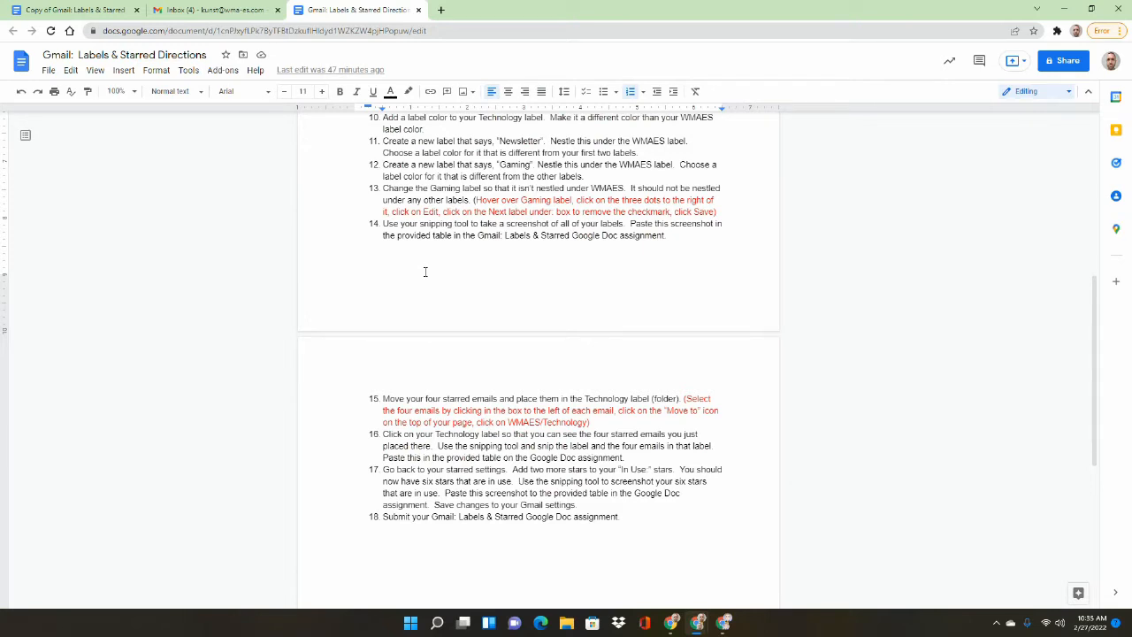
{"action": "left_click", "coordinate": [232, 10]}
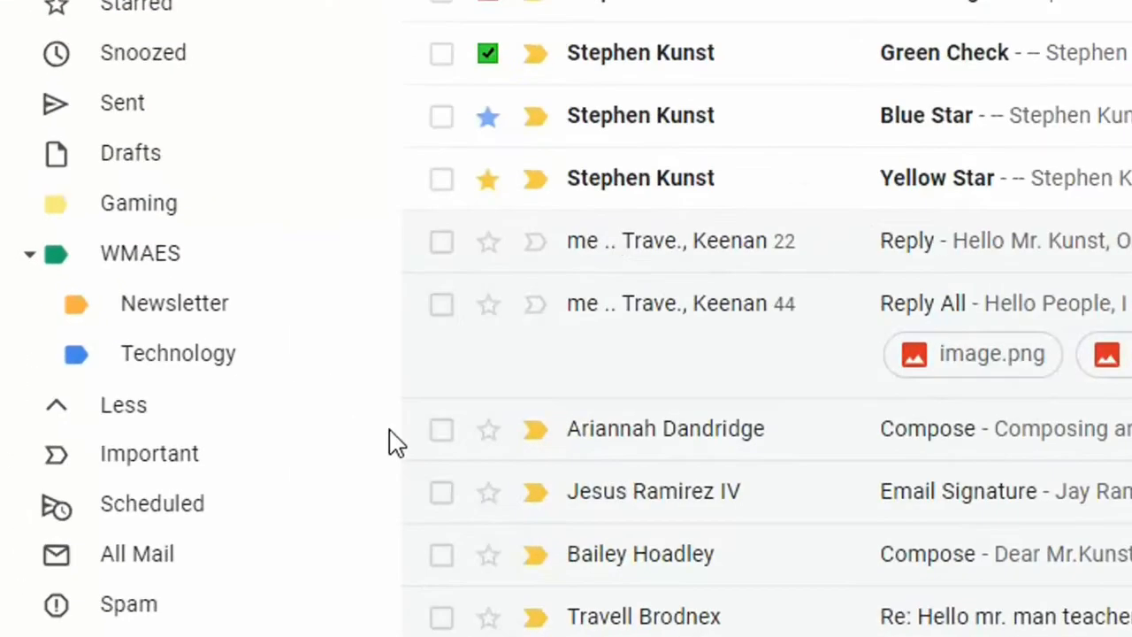
{"action": "key", "text": "super+shift+s"}
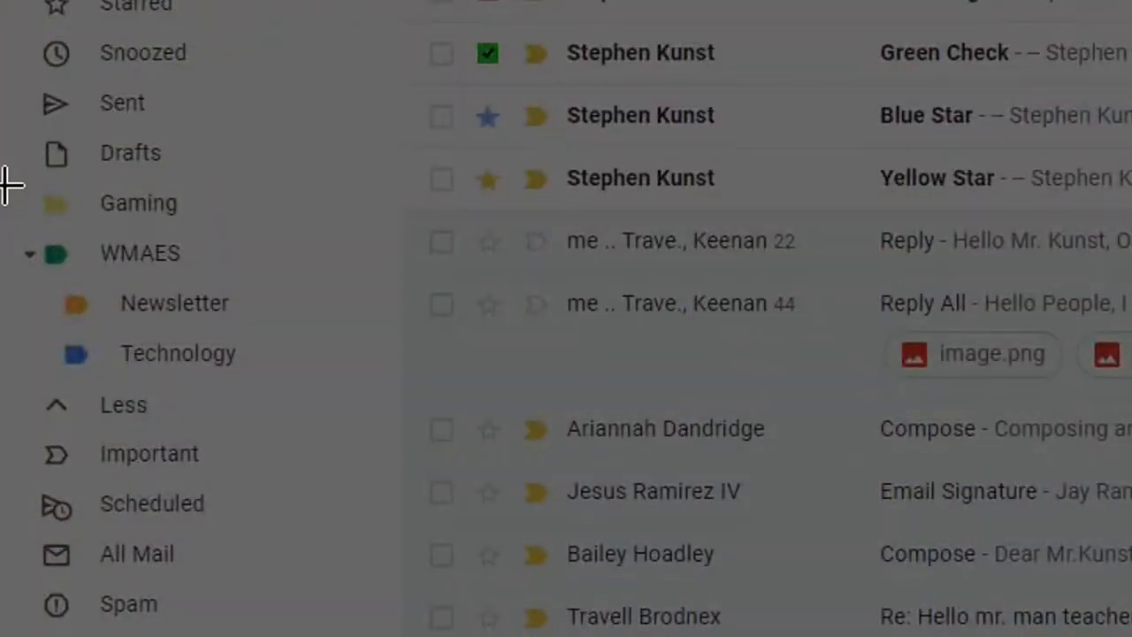
{"action": "left_click_drag", "start_coordinate": [5, 183], "coordinate": [335, 377]}
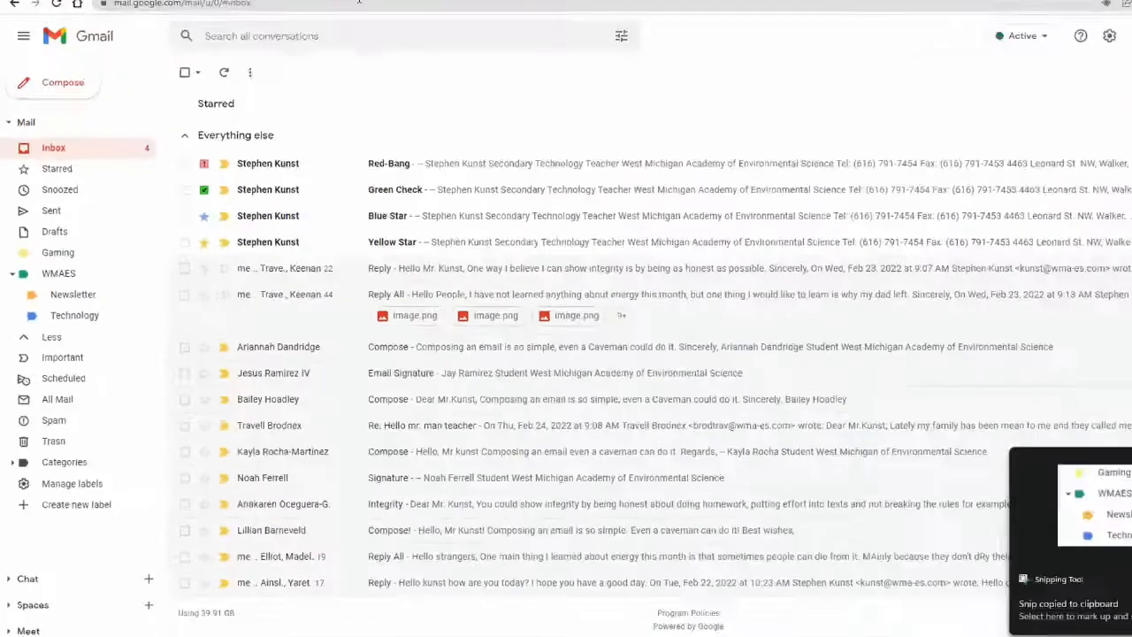
Step: Switch to the assignment document and paste the labels snip into the Four Labels Snip row
{"action": "left_click", "coordinate": [343, 10]}
{"action": "left_click", "coordinate": [124, 9]}
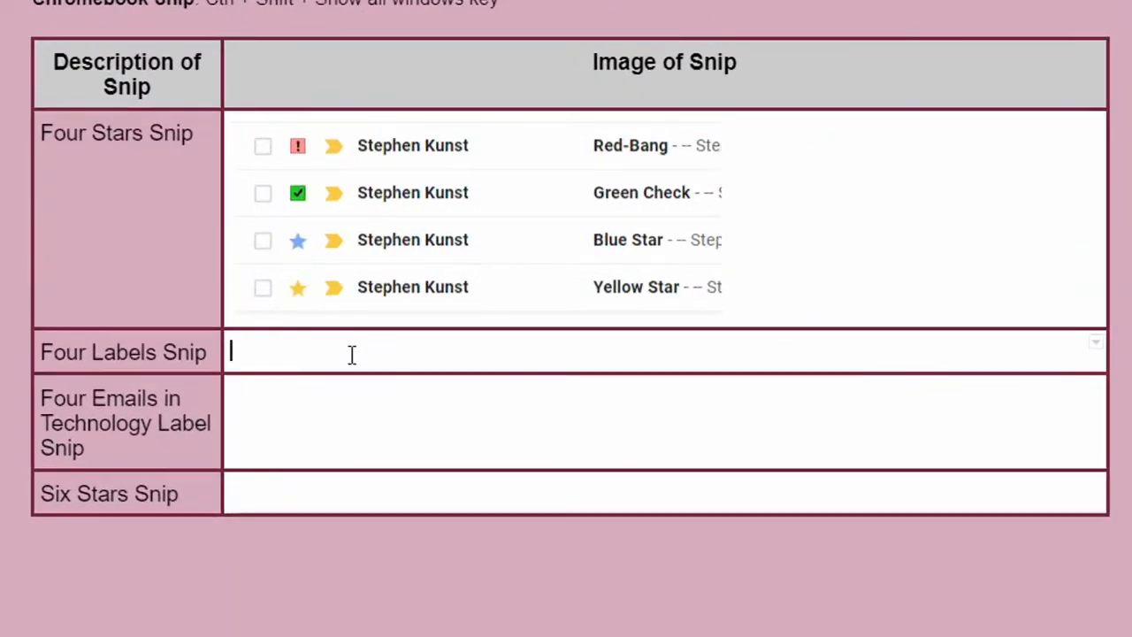
{"action": "key", "text": "ctrl+v"}
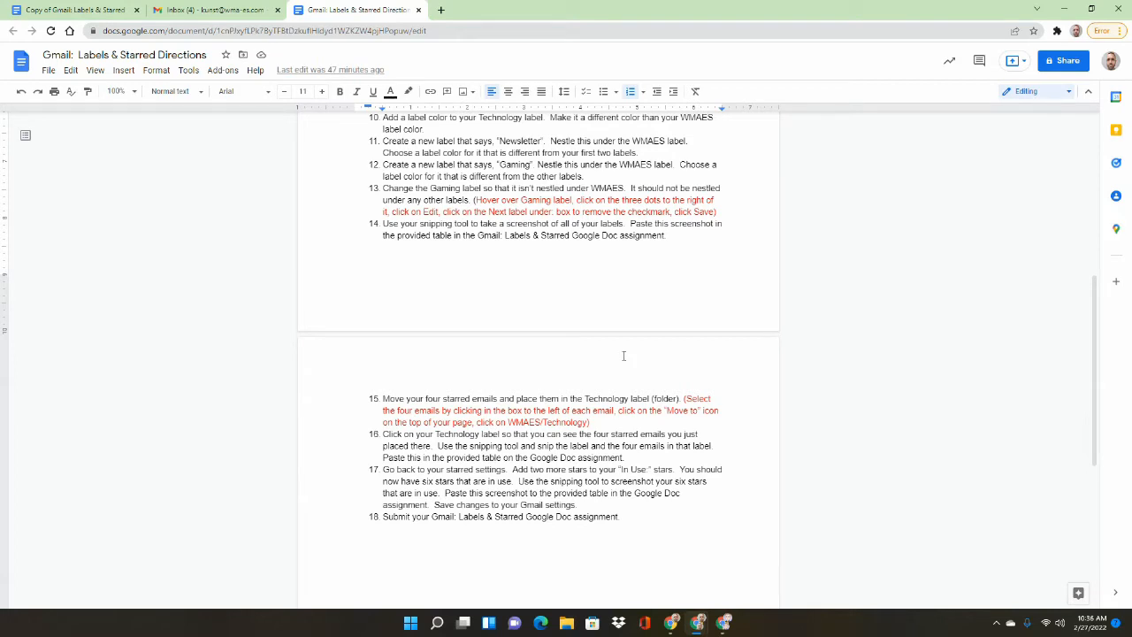
Step: Read the remaining directions and move the Red-Bang, Green Check, Blue Star and Yellow Star emails to WMAES/Technology
{"action": "scroll", "coordinate": [624, 356], "scroll_direction": "down", "scroll_amount": 5}
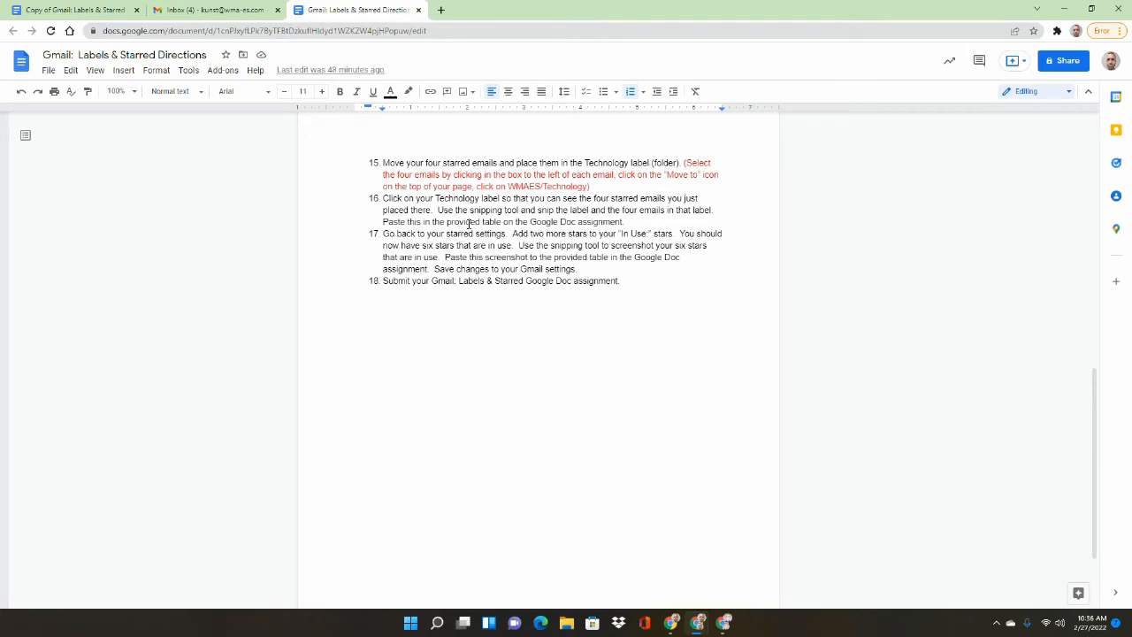
{"action": "left_click", "coordinate": [219, 11]}
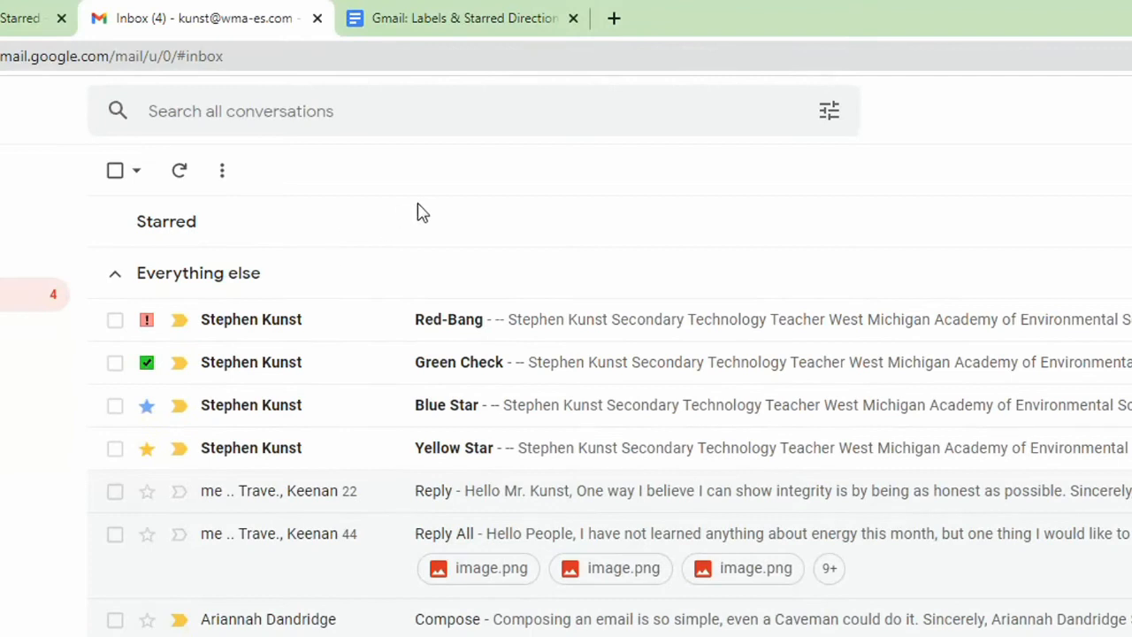
{"action": "left_click", "coordinate": [115, 320]}
{"action": "left_click", "coordinate": [115, 361]}
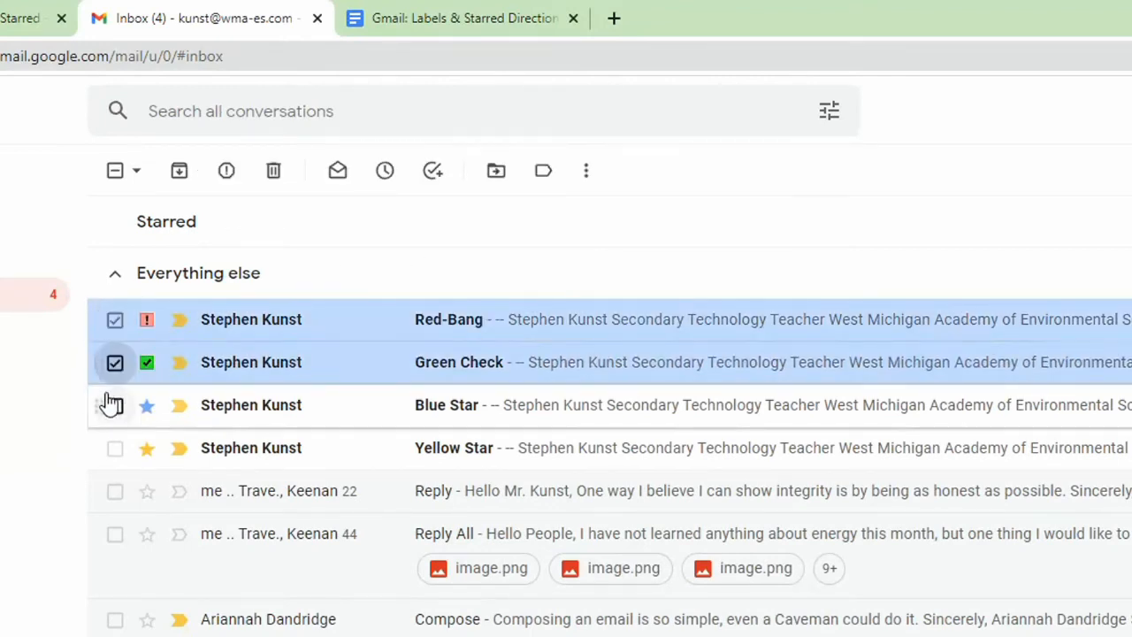
{"action": "left_click", "coordinate": [115, 406]}
{"action": "left_click", "coordinate": [115, 448]}
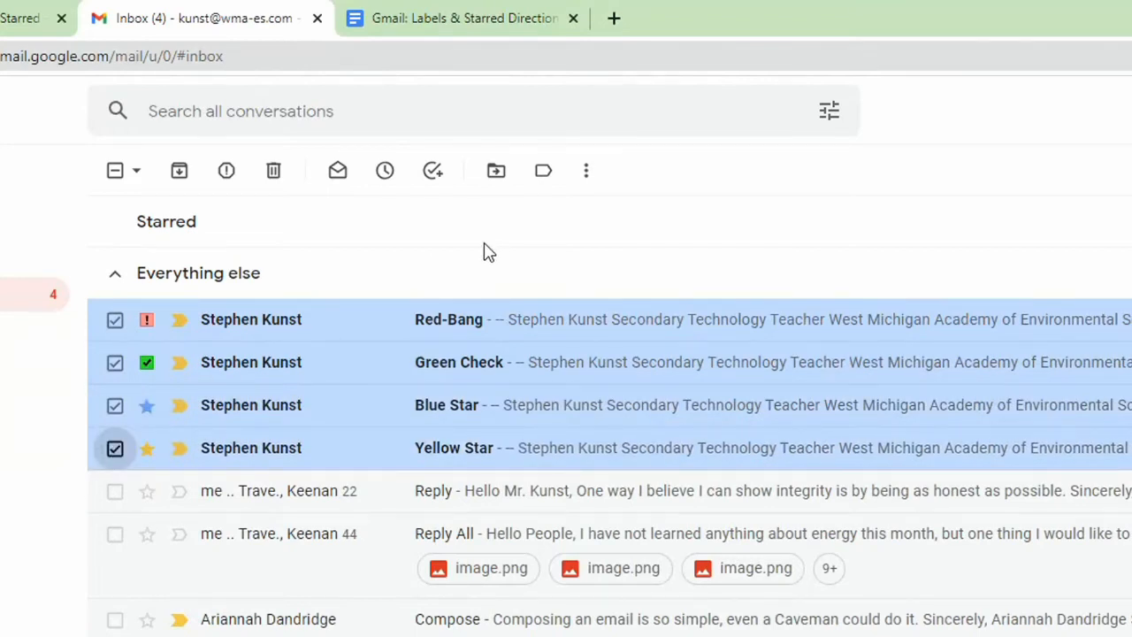
{"action": "left_click", "coordinate": [498, 176]}
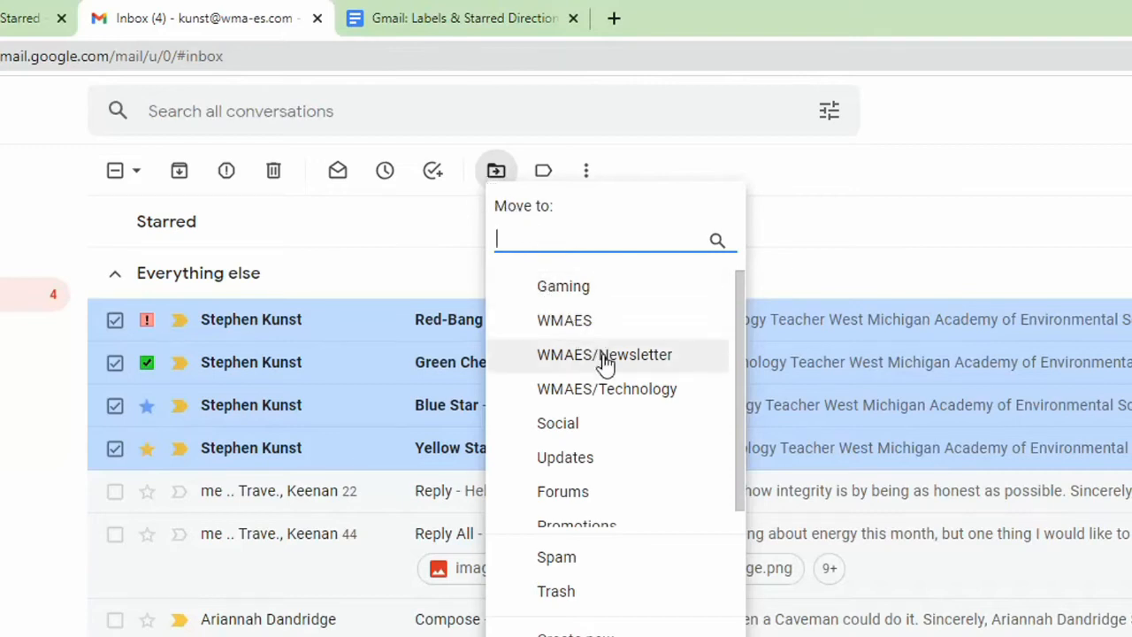
{"action": "left_click", "coordinate": [637, 399]}
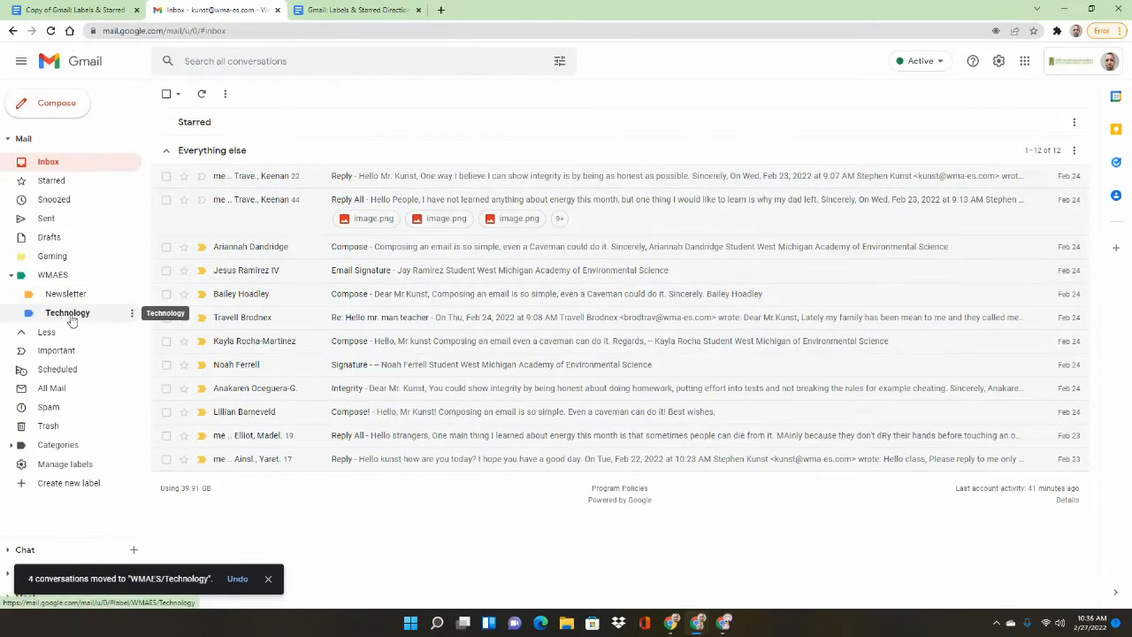
Step: Open the Technology label, recheck the directions, and take a snip covering the label list and its four emails
{"action": "left_click", "coordinate": [69, 314]}
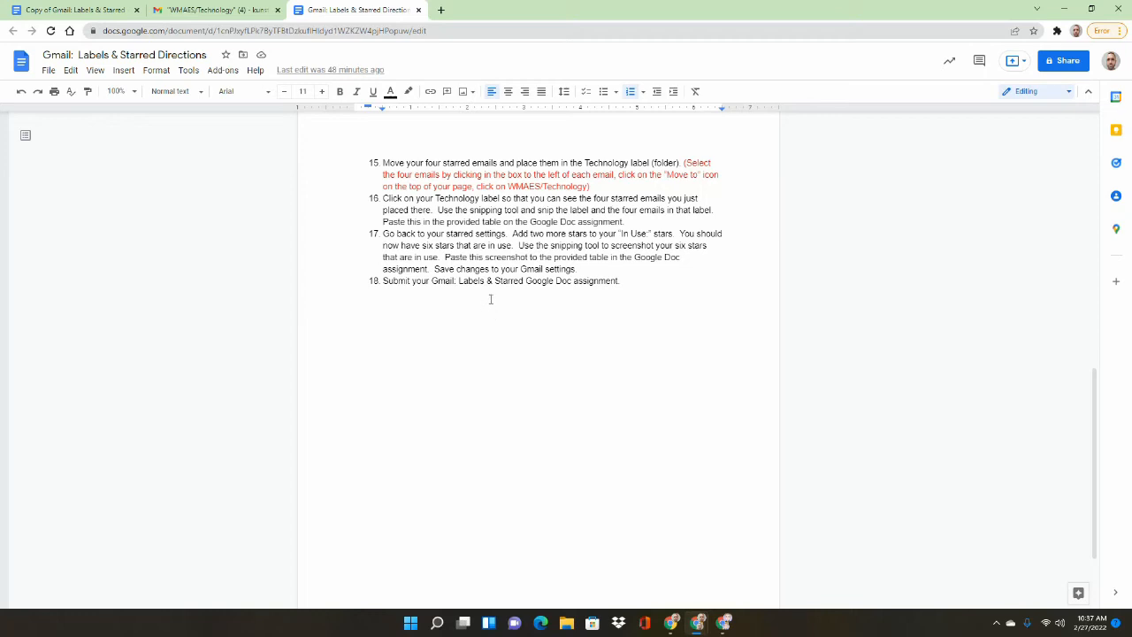
{"action": "left_click", "coordinate": [238, 13]}
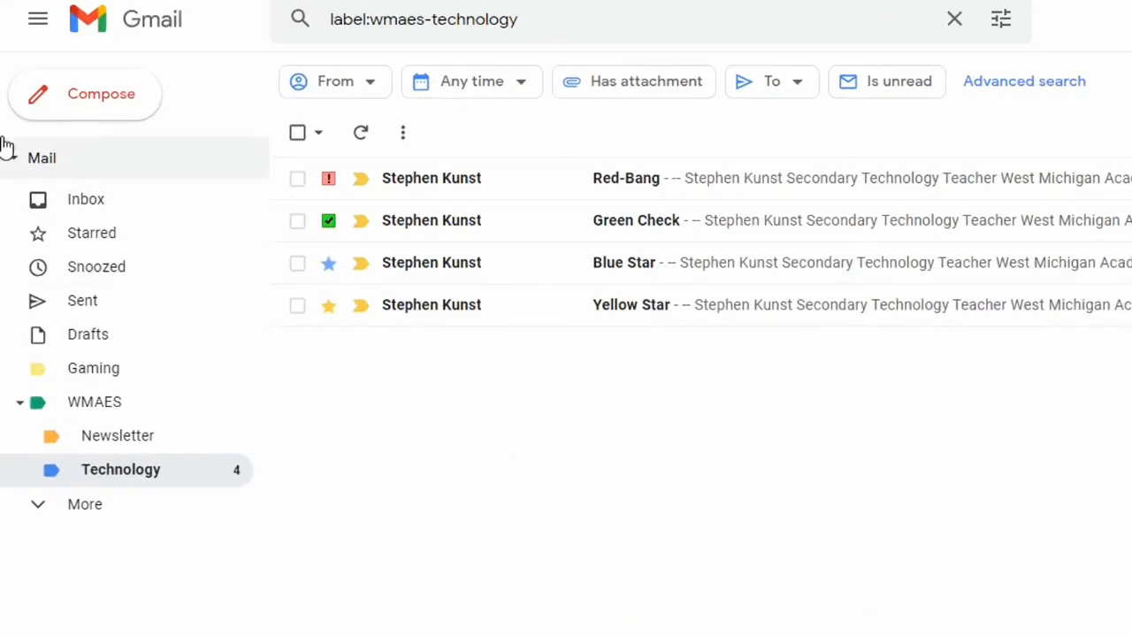
{"action": "key", "text": "super+shift+s"}
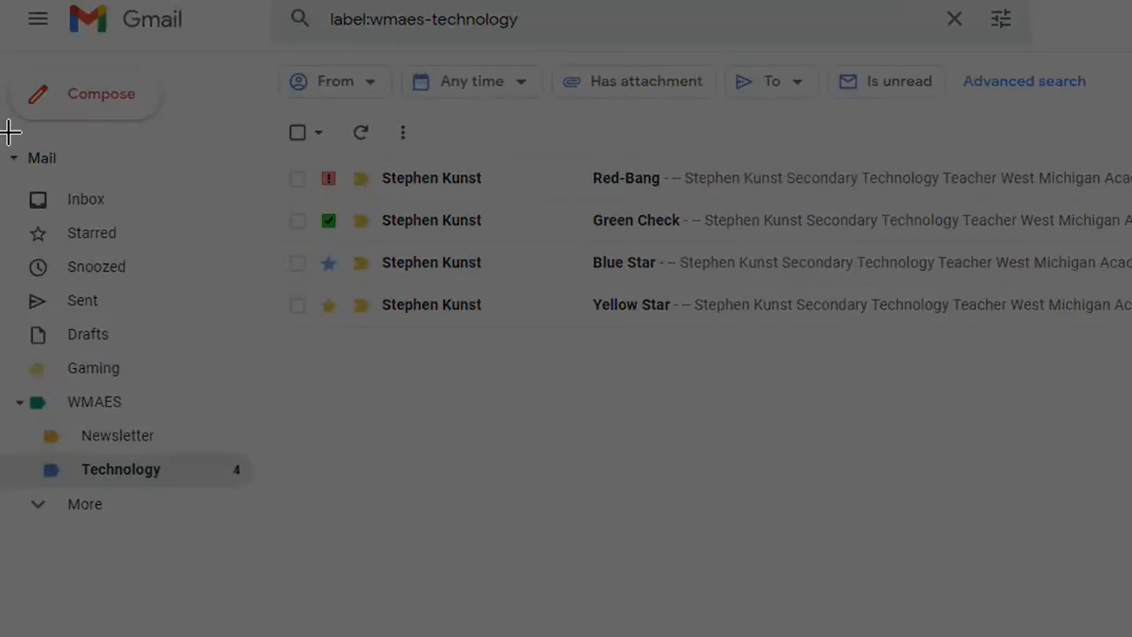
{"action": "left_click_drag", "start_coordinate": [5, 133], "coordinate": [734, 527]}
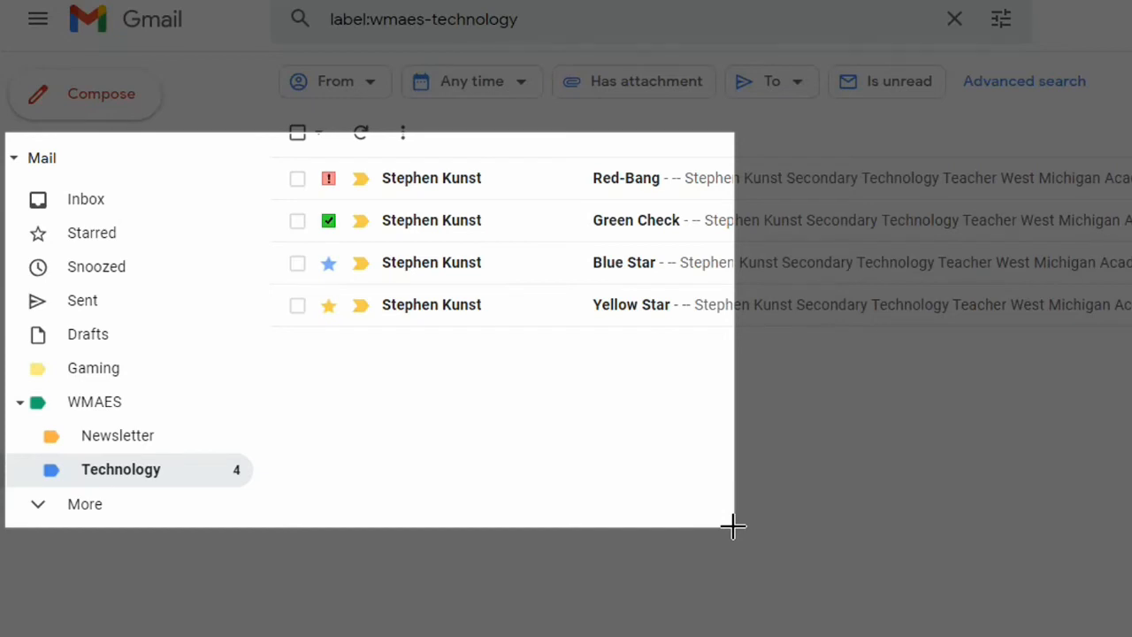
{"action": "left_click_drag", "start_coordinate": [733, 527], "coordinate": [733, 527]}
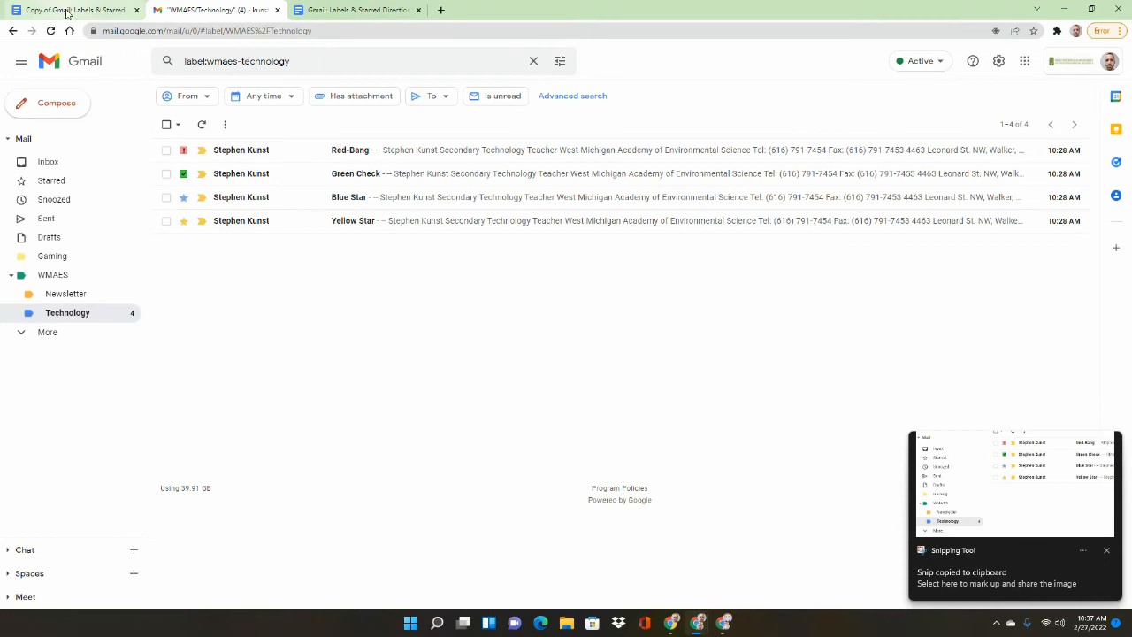
Step: Paste the snip into the Four Emails in Technology Label Snip row of the assignment document
{"action": "left_click", "coordinate": [66, 13]}
{"action": "scroll", "coordinate": [424, 353], "scroll_direction": "down", "scroll_amount": 2}
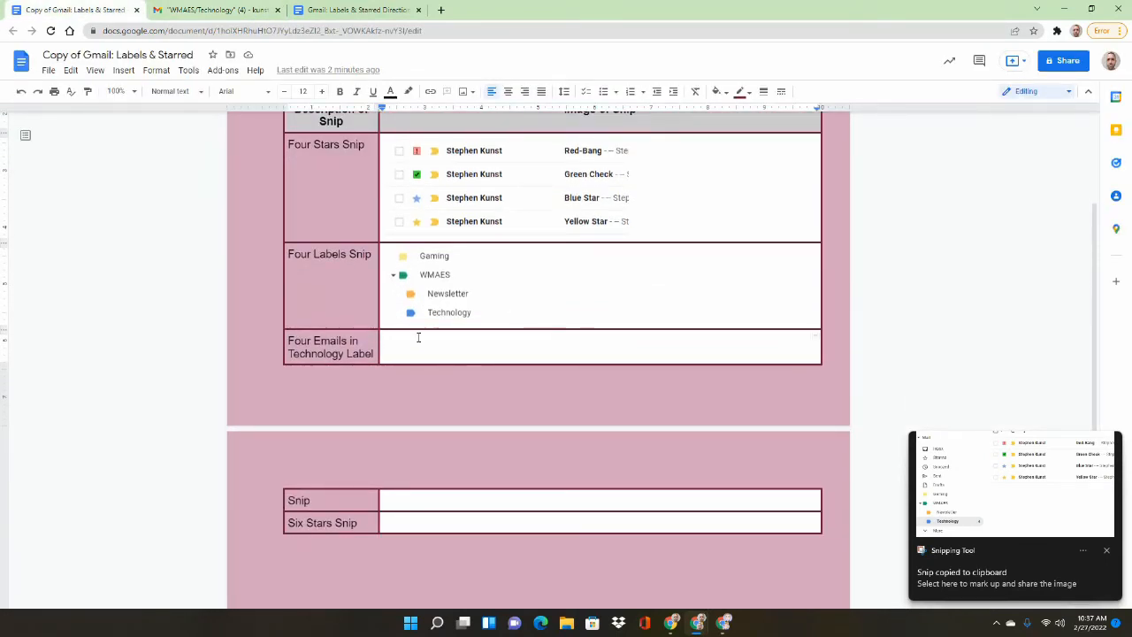
{"action": "left_click", "coordinate": [418, 337]}
{"action": "key", "text": "ctrl+v"}
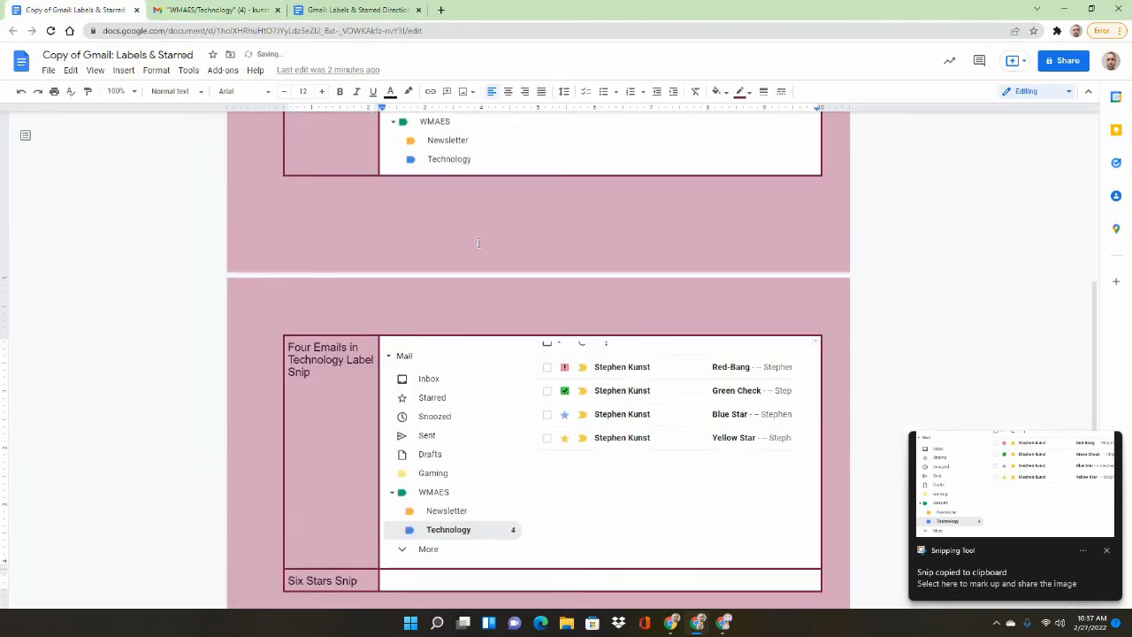
Step: Read the remaining directions about the six stars and open Gmail's General settings from the inbox
{"action": "scroll", "coordinate": [478, 242], "scroll_direction": "down", "scroll_amount": 2}
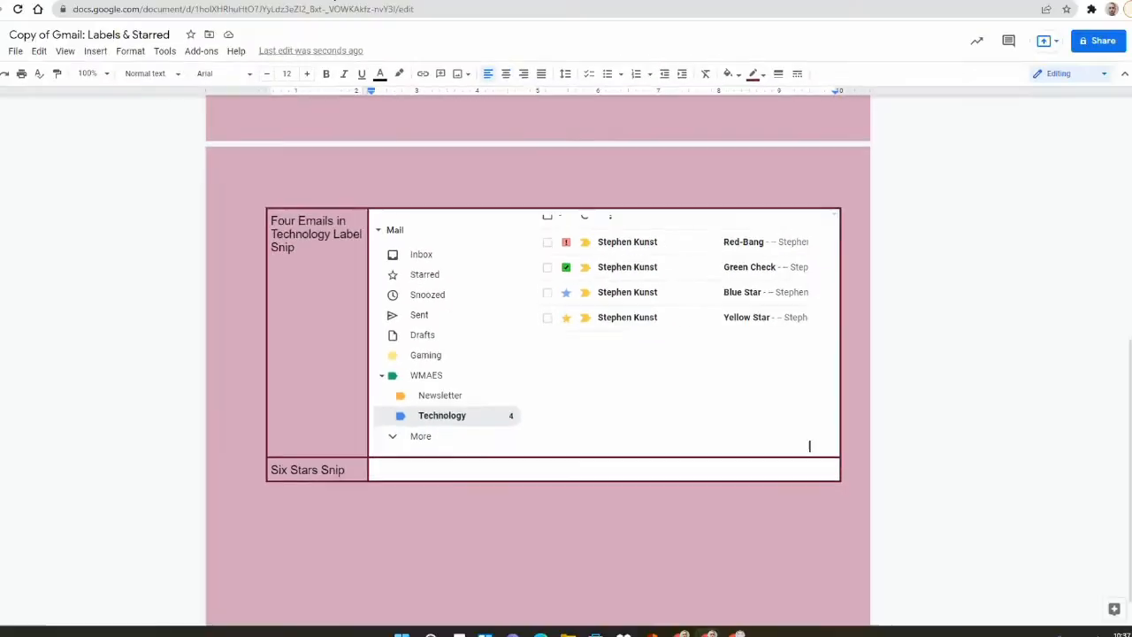
{"action": "left_click", "coordinate": [352, 10]}
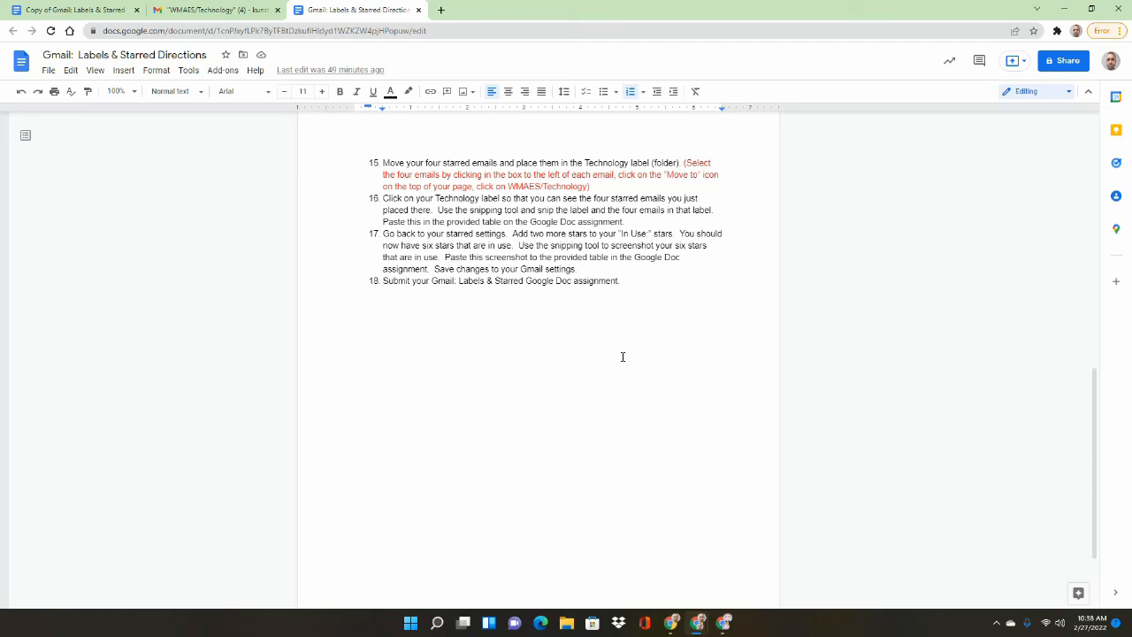
{"action": "left_click", "coordinate": [186, 9]}
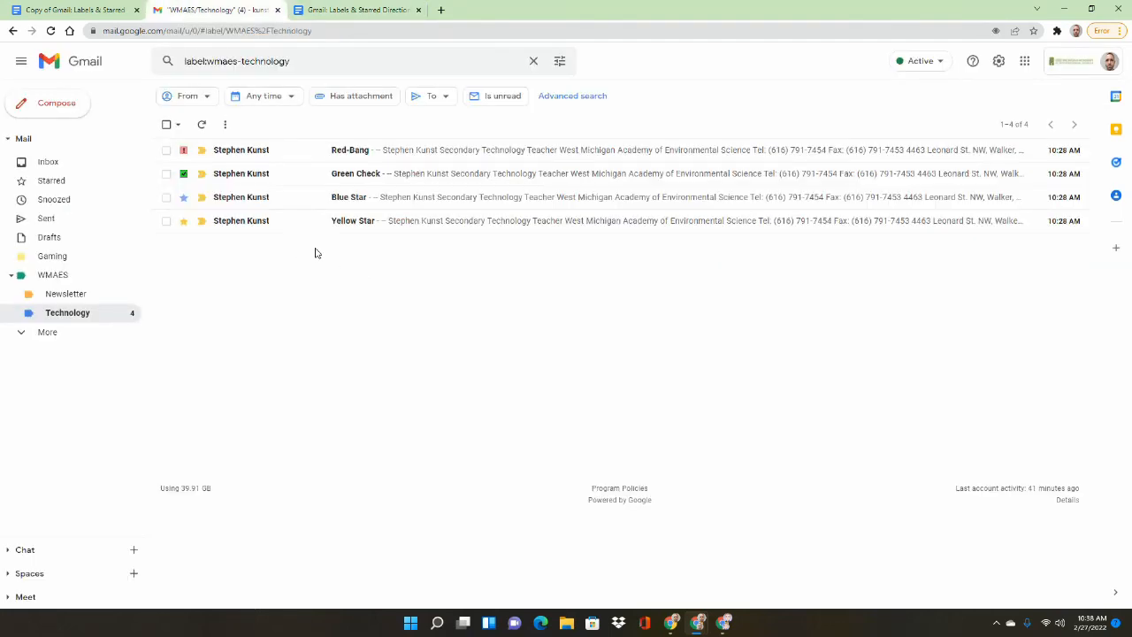
{"action": "left_click", "coordinate": [48, 159]}
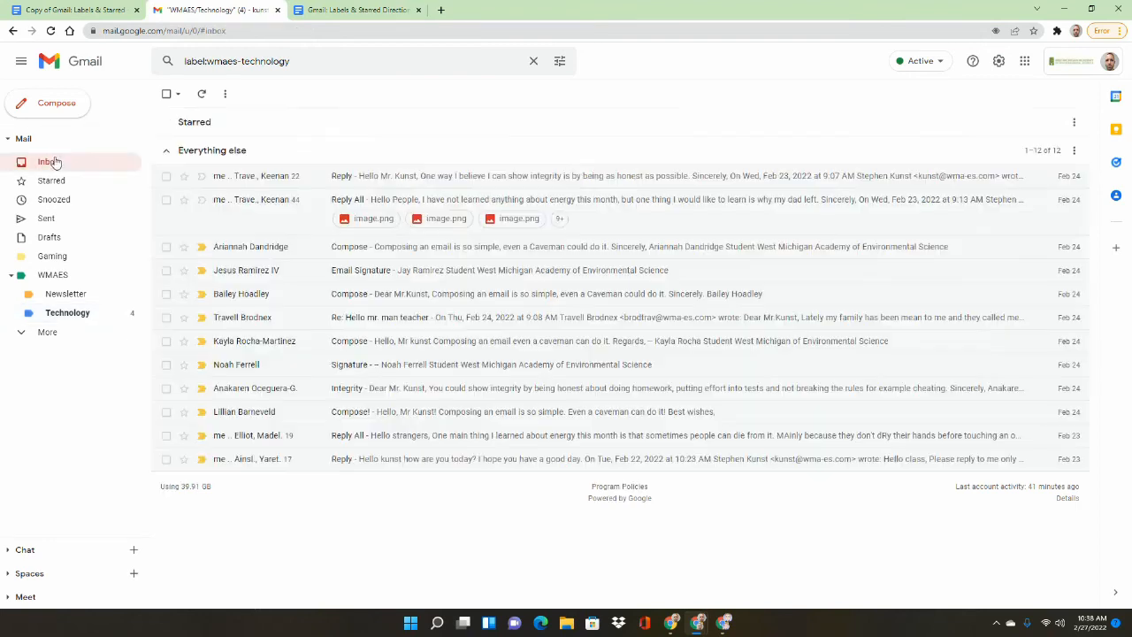
{"action": "left_click", "coordinate": [1074, 122]}
{"action": "left_click", "coordinate": [1018, 296]}
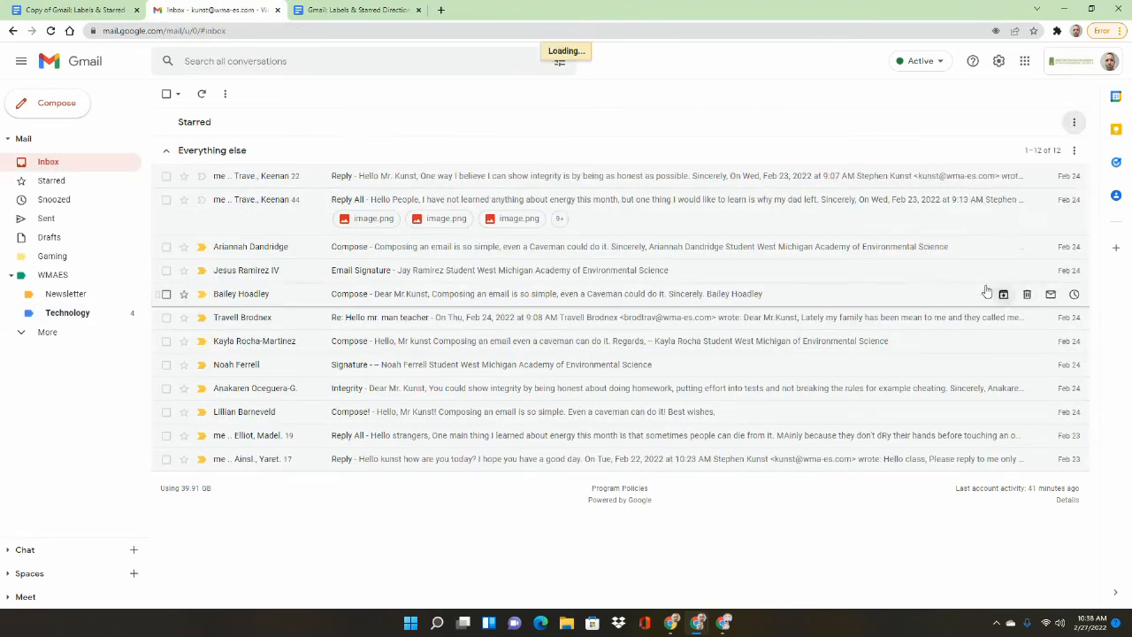
{"action": "left_click", "coordinate": [111, 57]}
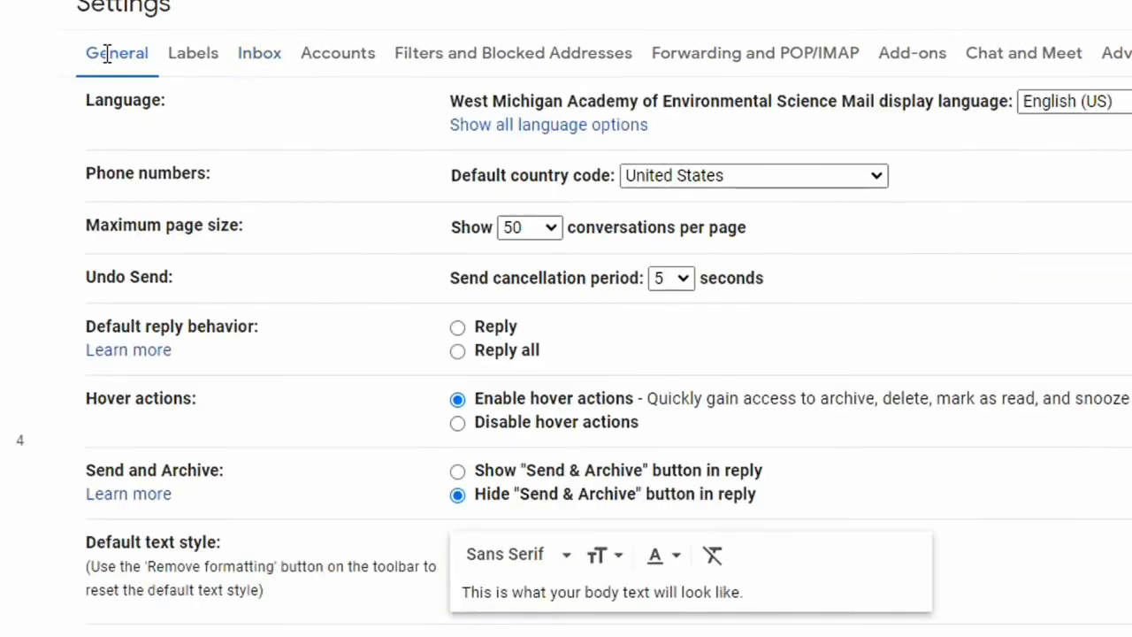
Step: Add the blue info and purple question-mark icons to the In use list in the Stars setting
{"action": "scroll", "coordinate": [287, 221], "scroll_direction": "down", "scroll_amount": 10}
{"action": "scroll", "coordinate": [295, 237], "scroll_direction": "down", "scroll_amount": 6}
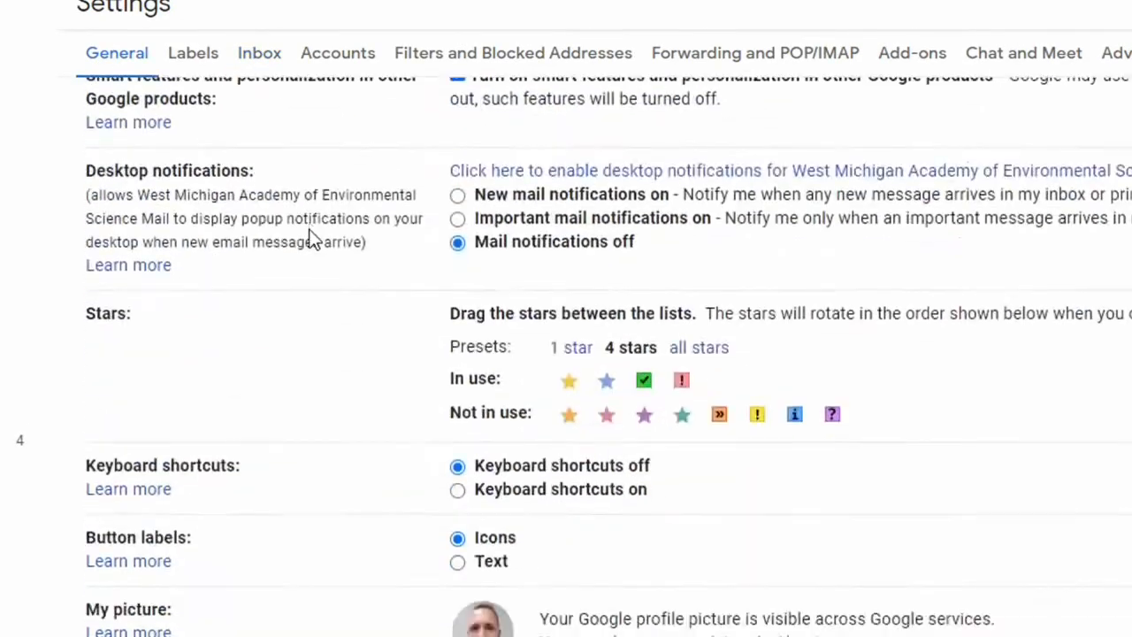
{"action": "left_click_drag", "start_coordinate": [519, 304], "coordinate": [482, 282]}
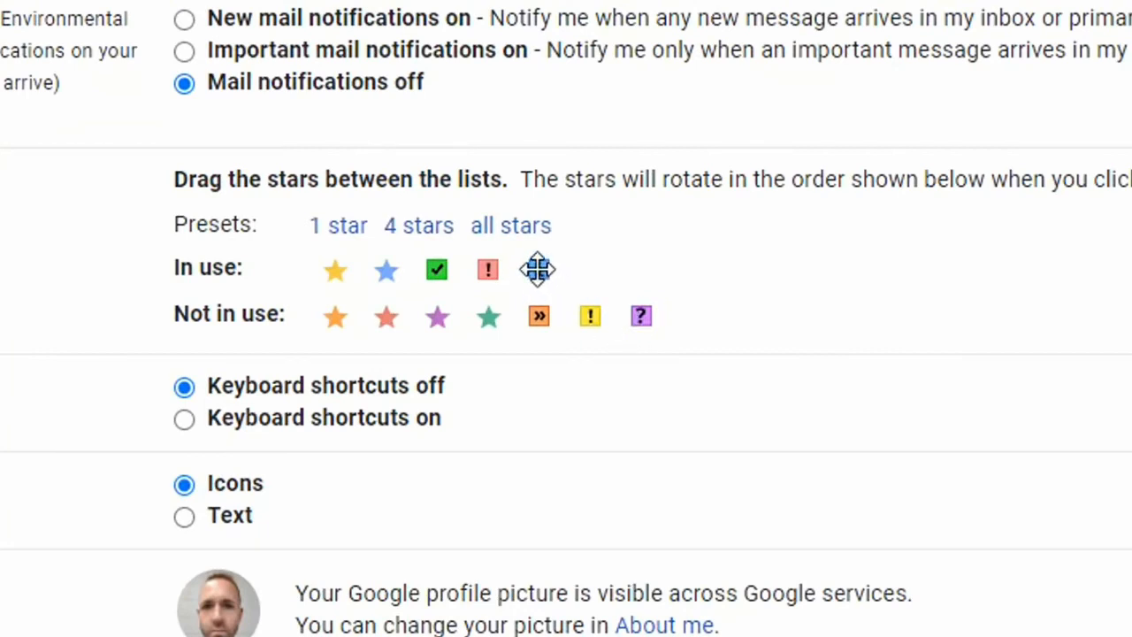
{"action": "left_click_drag", "start_coordinate": [648, 314], "coordinate": [589, 271]}
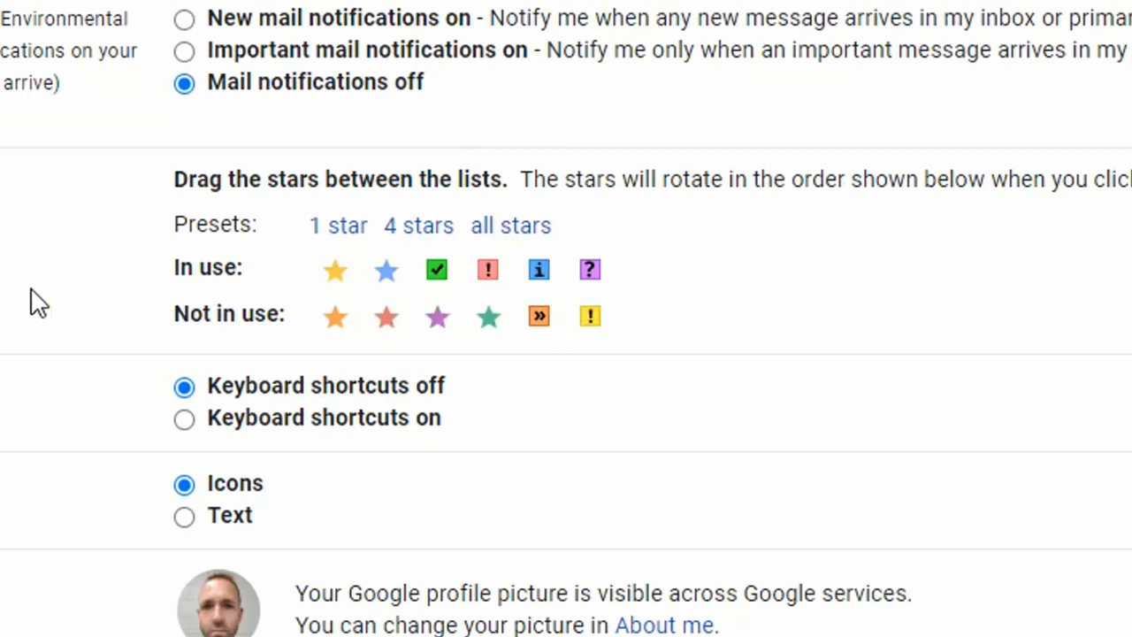
Step: Take a snip of the Stars setting's lists and paste it into the Six Stars Snip row of the assignment document
{"action": "key", "text": "super+shift+s"}
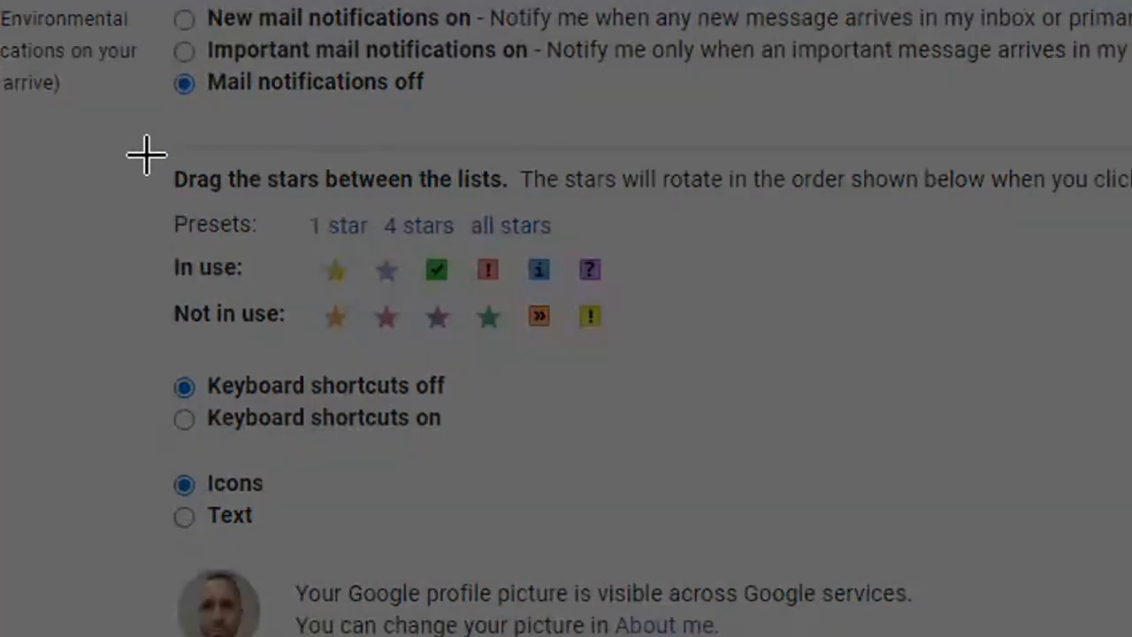
{"action": "left_click_drag", "start_coordinate": [146, 156], "coordinate": [672, 358]}
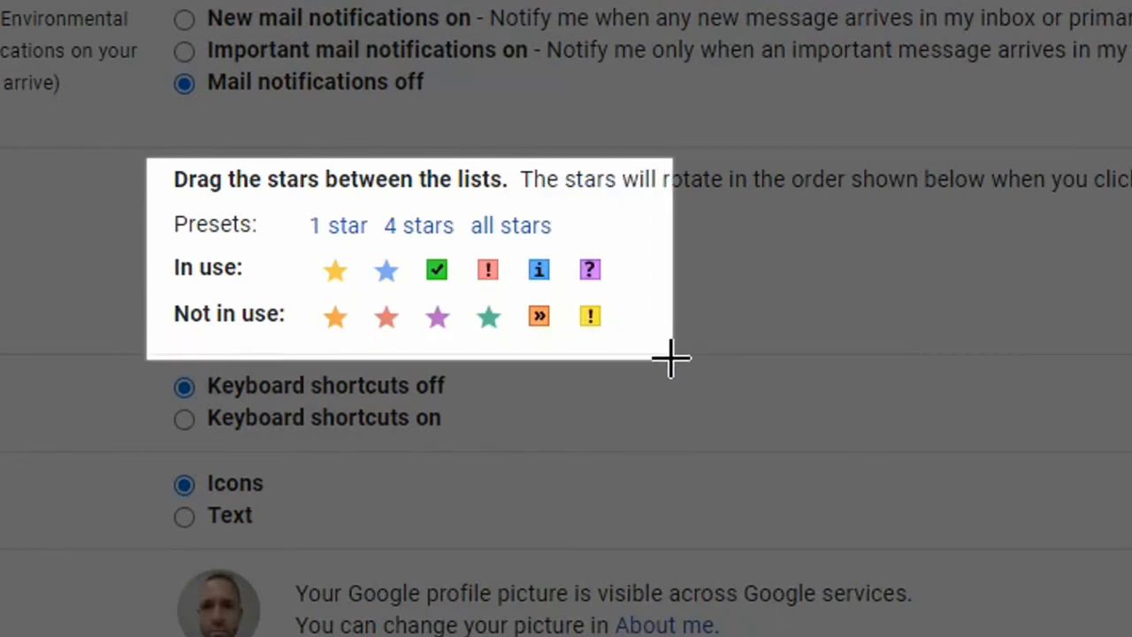
{"action": "left_click_drag", "start_coordinate": [672, 358], "coordinate": [672, 359]}
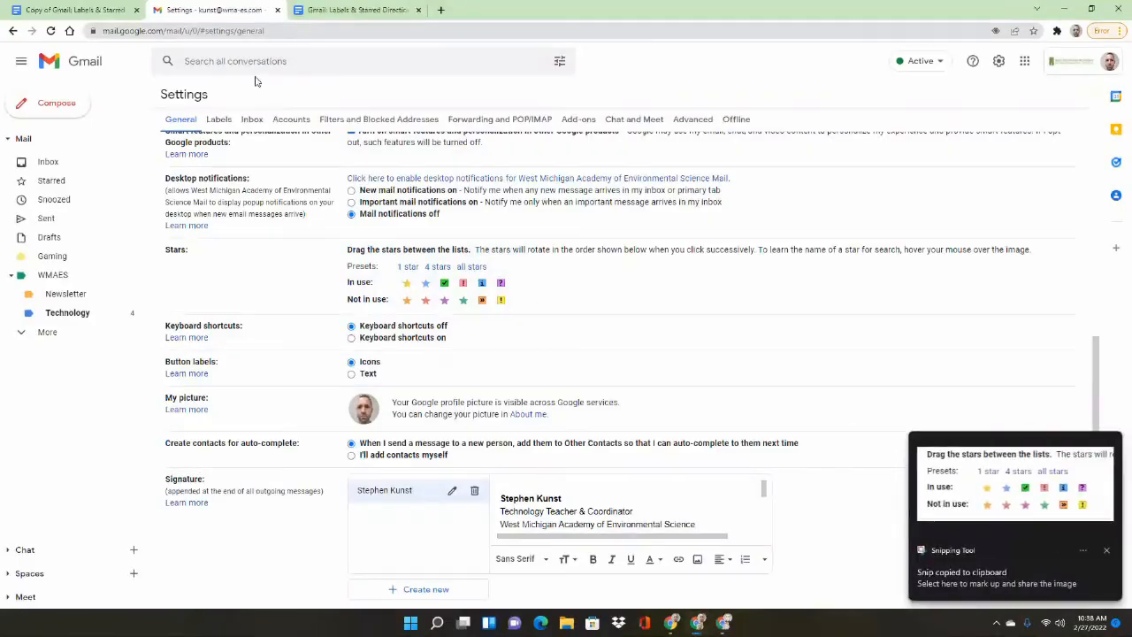
{"action": "left_click", "coordinate": [88, 9]}
{"action": "left_click", "coordinate": [425, 461]}
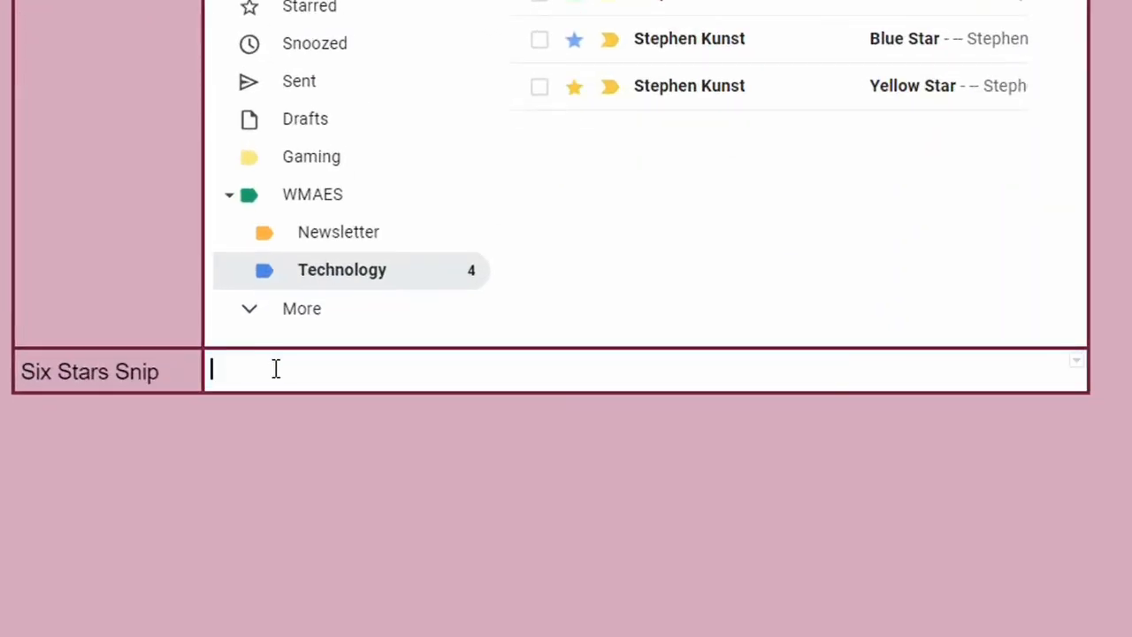
{"action": "key", "text": "ctrl+v"}
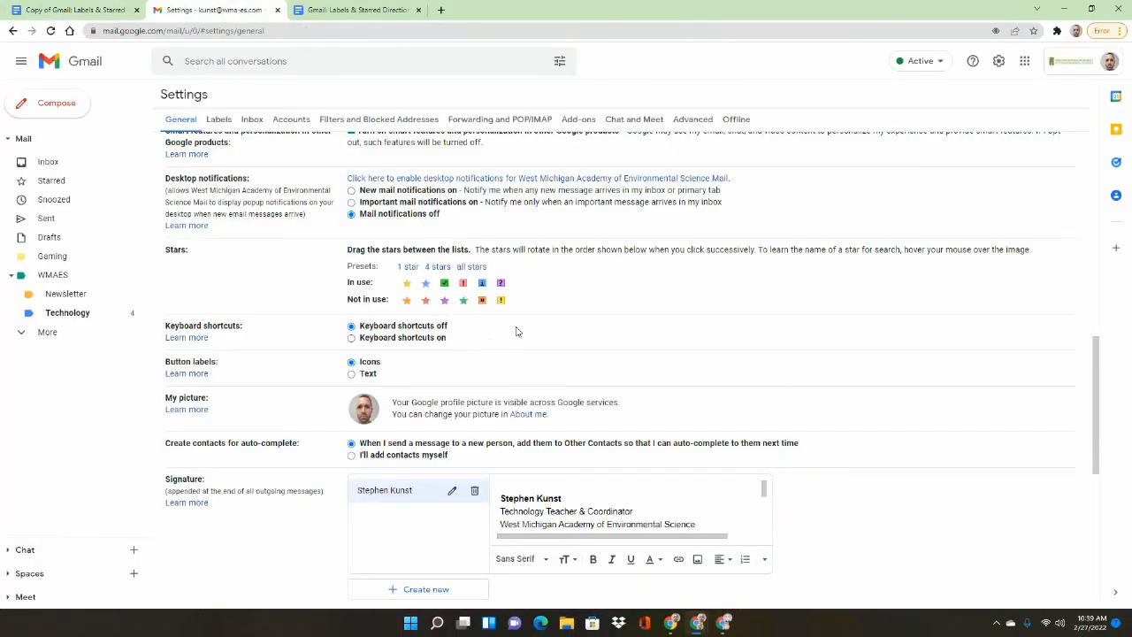
Step: Save the Gmail settings changes and cycle the first inbox email's star through the icons in use, ending on the green check
{"action": "scroll", "coordinate": [536, 299], "scroll_direction": "down", "scroll_amount": 10}
{"action": "left_click", "coordinate": [600, 545]}
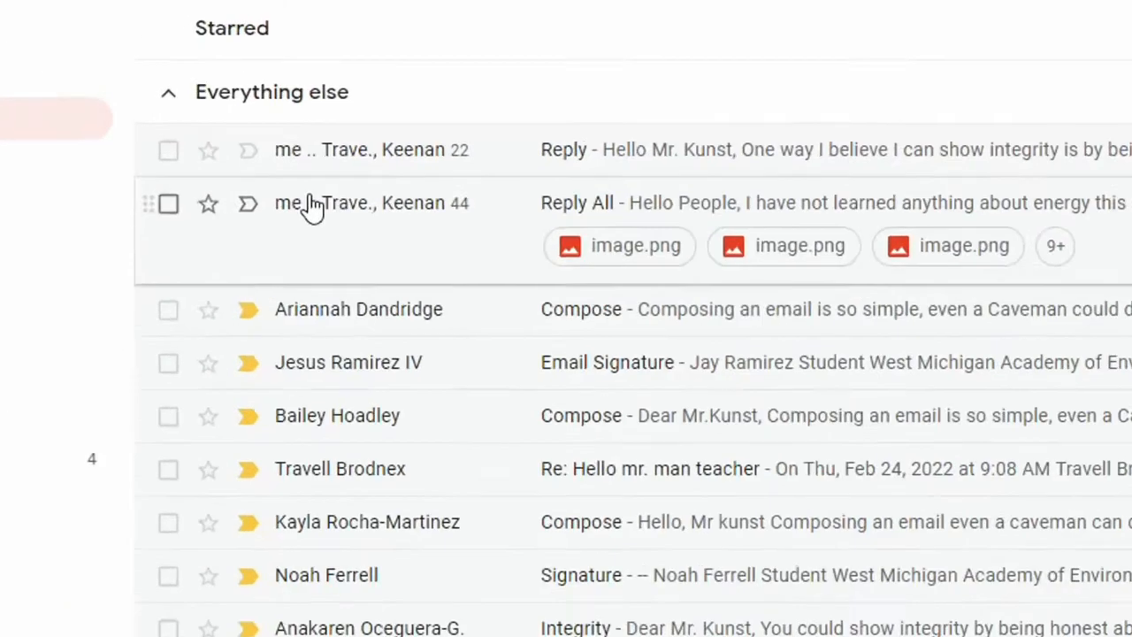
{"action": "left_click", "coordinate": [230, 138]}
{"action": "left_click", "coordinate": [229, 137]}
{"action": "left_click", "coordinate": [229, 137]}
{"action": "left_click", "coordinate": [229, 137]}
{"action": "left_click", "coordinate": [229, 138]}
{"action": "left_click", "coordinate": [229, 137]}
{"action": "left_click", "coordinate": [229, 137]}
{"action": "left_click", "coordinate": [229, 137]}
{"action": "left_click", "coordinate": [229, 137]}
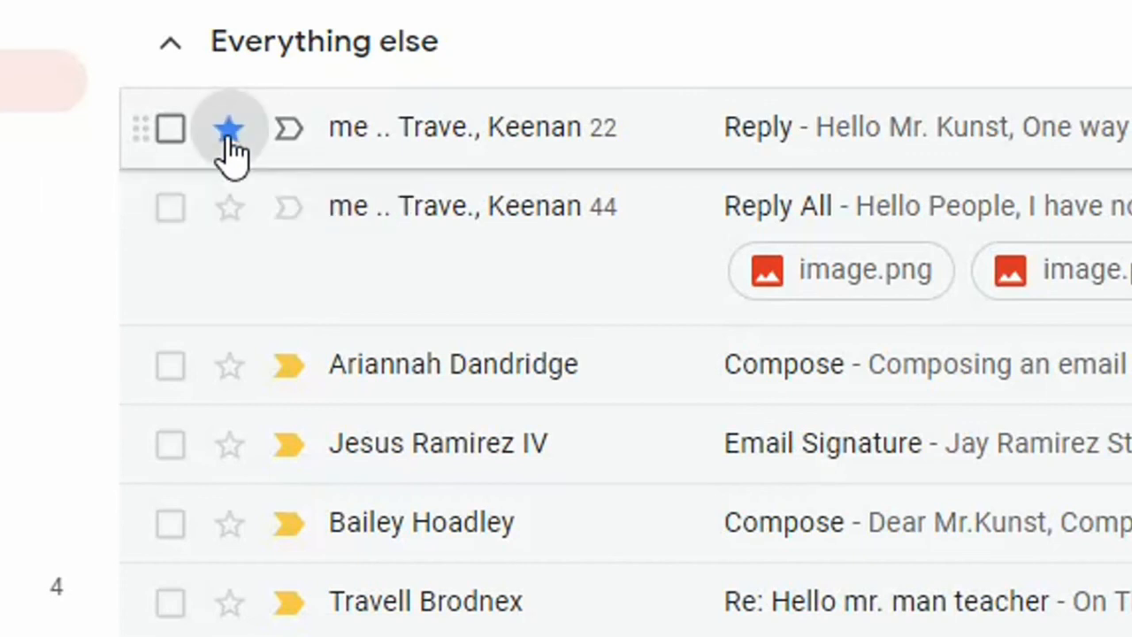
{"action": "left_click", "coordinate": [229, 137]}
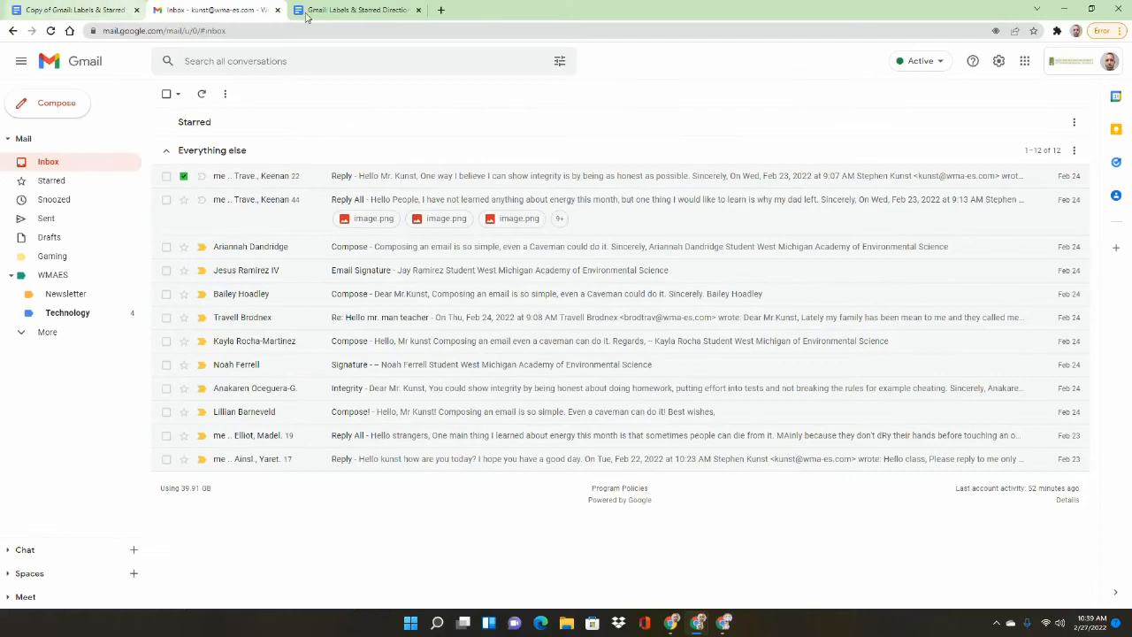
Step: Return to the assignment document and review the pasted snips in its table from the beginning
{"action": "left_click", "coordinate": [341, 12]}
{"action": "left_click", "coordinate": [71, 9]}
{"action": "scroll", "coordinate": [528, 296], "scroll_direction": "down", "scroll_amount": 1}
{"action": "scroll", "coordinate": [528, 295], "scroll_direction": "up", "scroll_amount": 10}
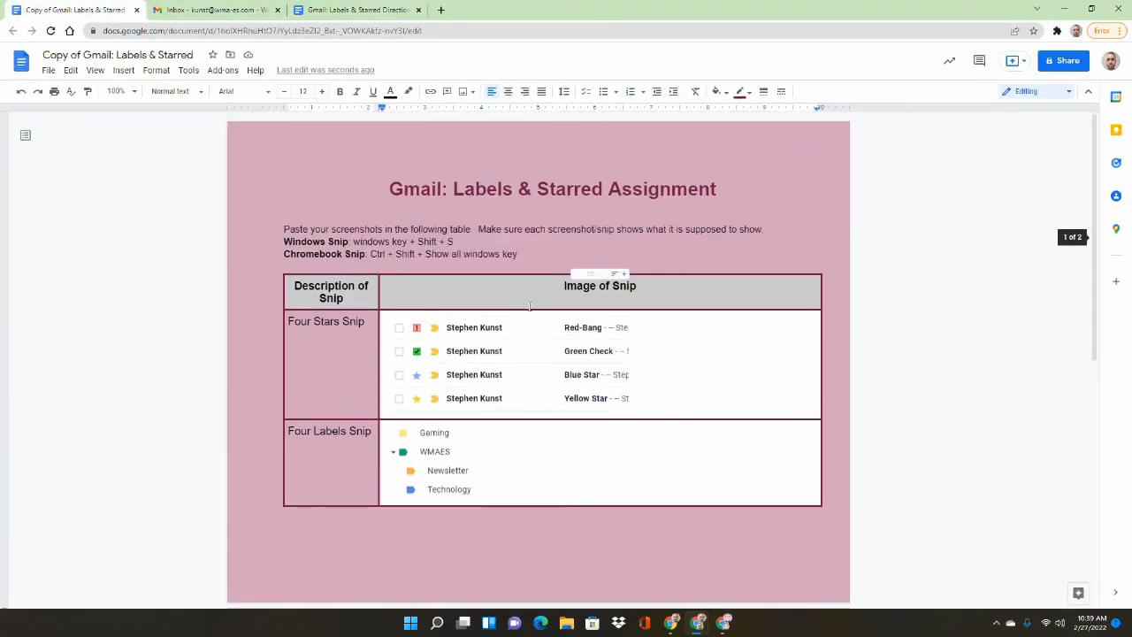